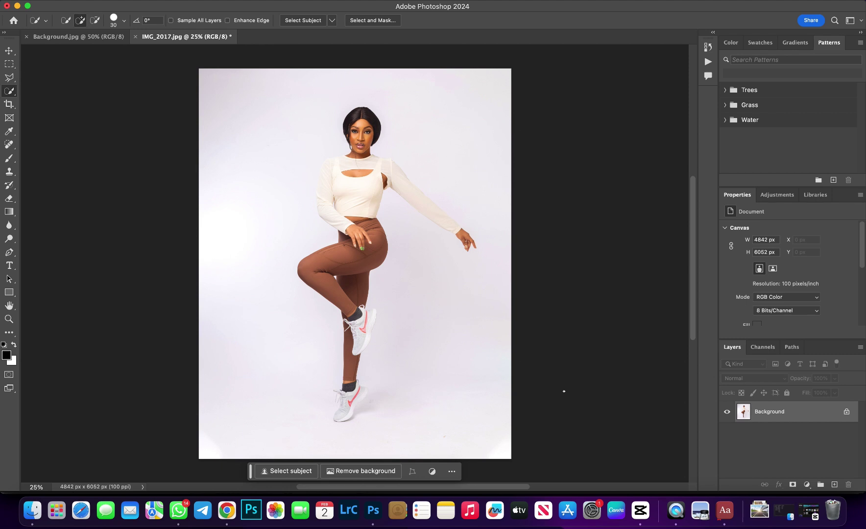
- Duplicate the photo layer and mask out its backdrop with Select and Mask, using Select Subject and the On Layers view
key("super+j")
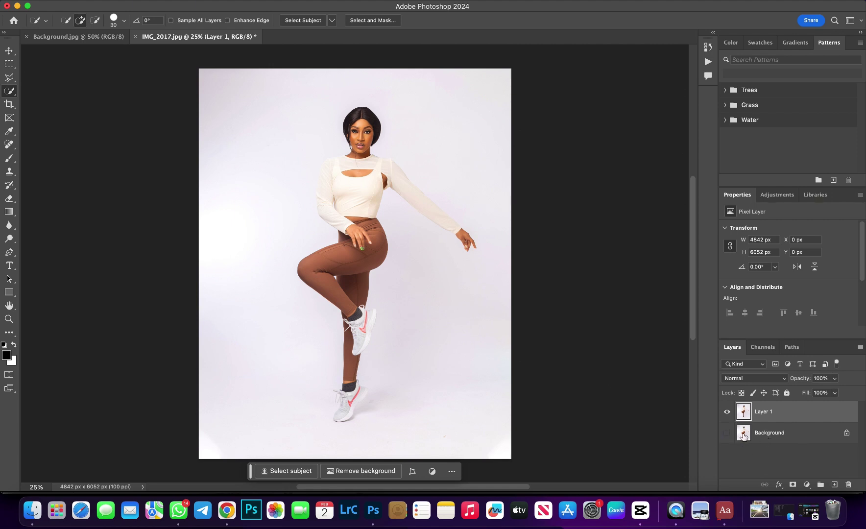
left_click(368, 22)
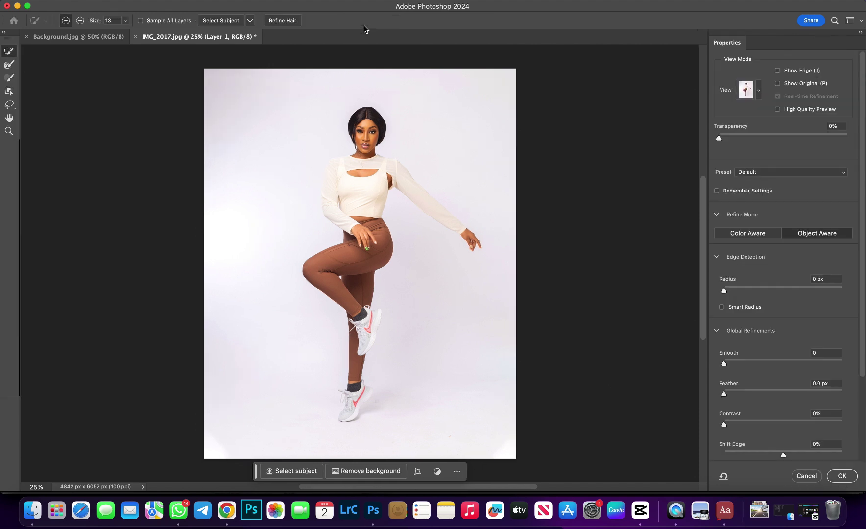
left_click(209, 20)
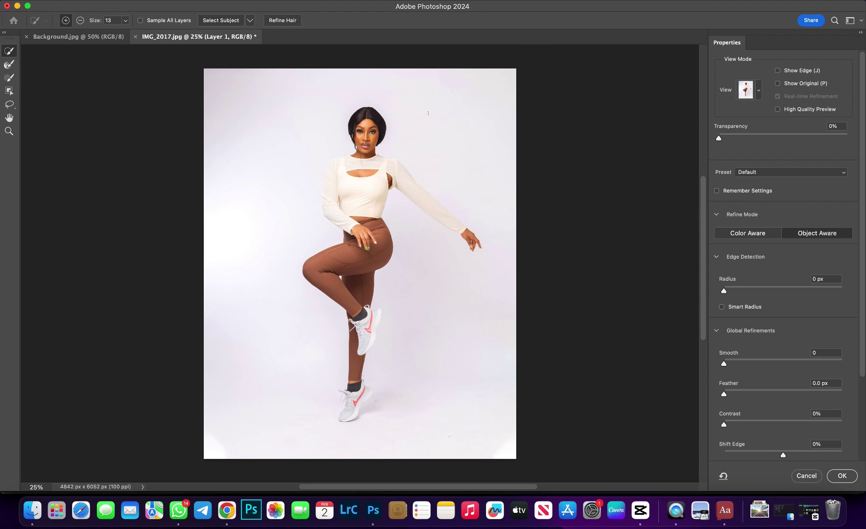
left_click(758, 91)
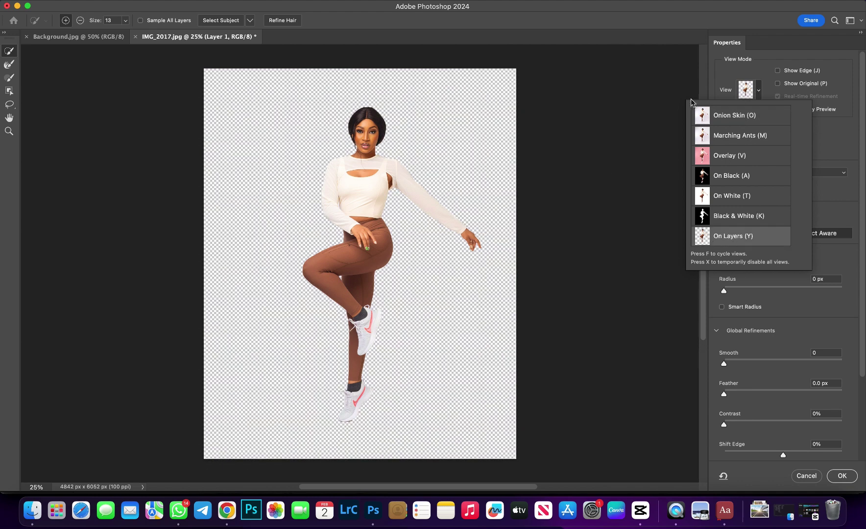
left_click(760, 91)
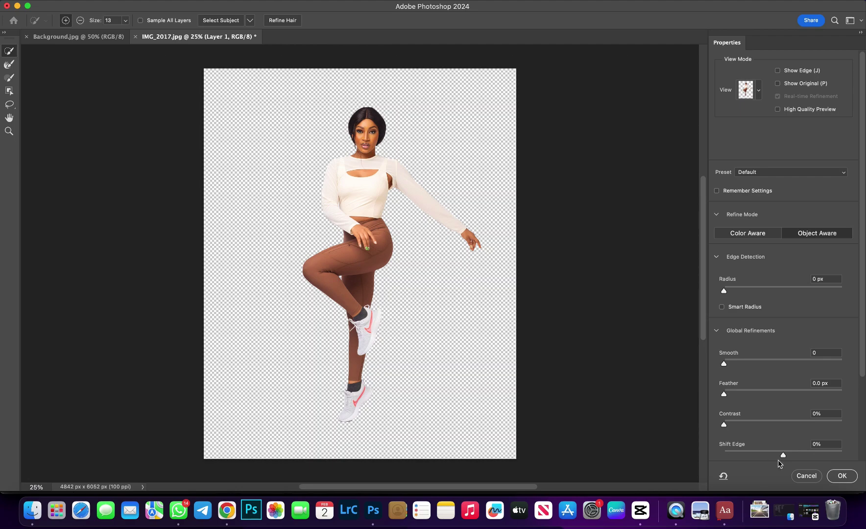
left_click(842, 476)
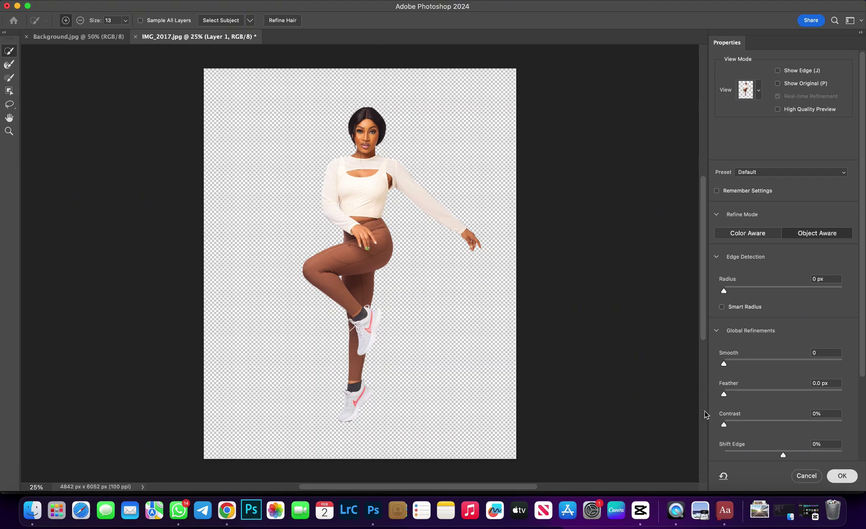
- Examine the woman's cutout edges up close from her face down to her shoes
scroll(228, 254, "up", 4)
scroll(355, 183, "up", 5)
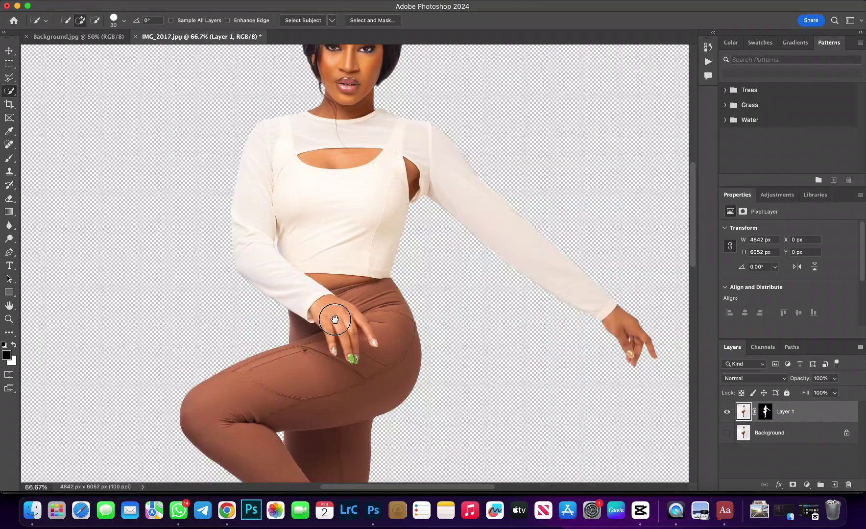
scroll(340, 326, "down", 4)
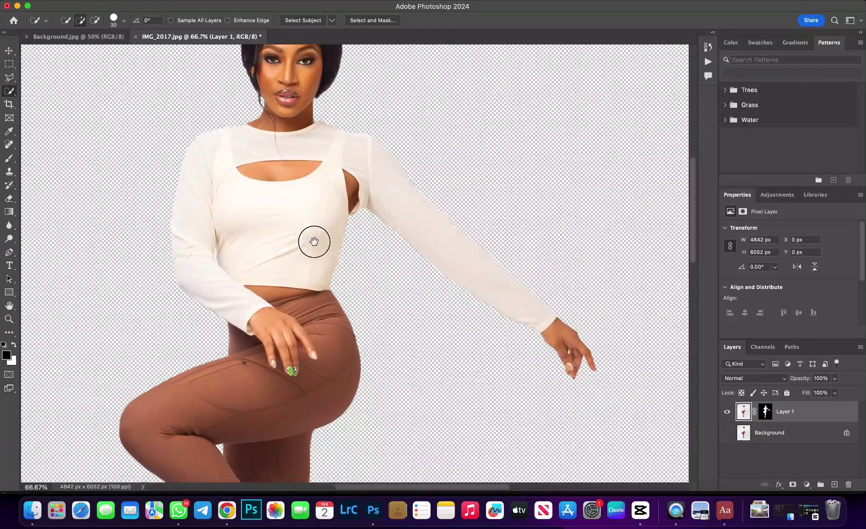
scroll(294, 215, "down", 2)
left_click_drag(300, 309, 314, 198)
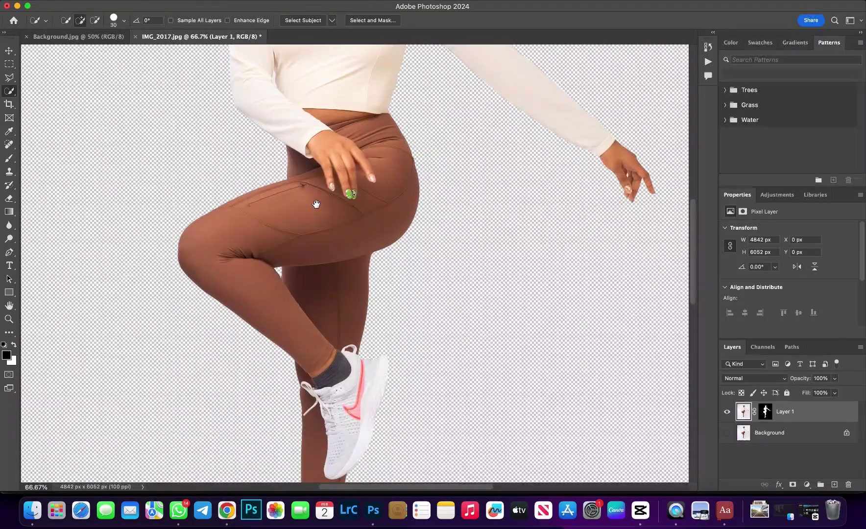
left_click_drag(319, 273, 325, 170)
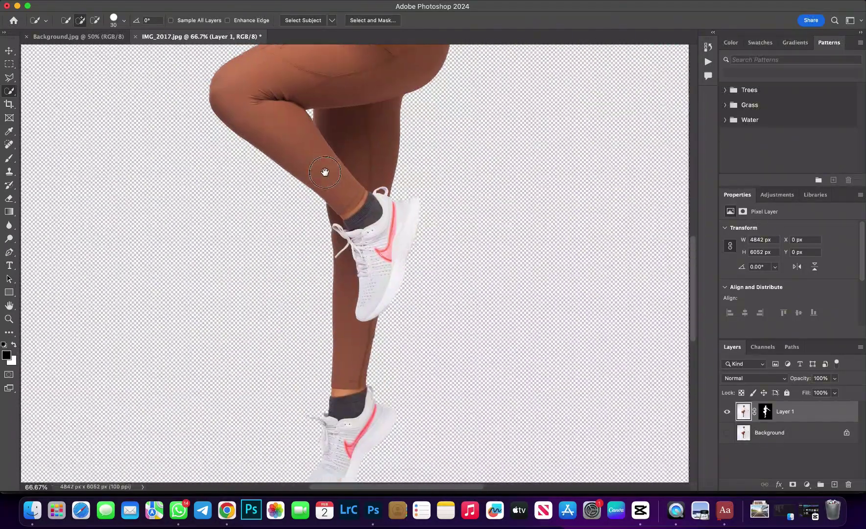
scroll(321, 206, "up", 3)
key("super+minus")
key("super+minus")
key("super+minus")
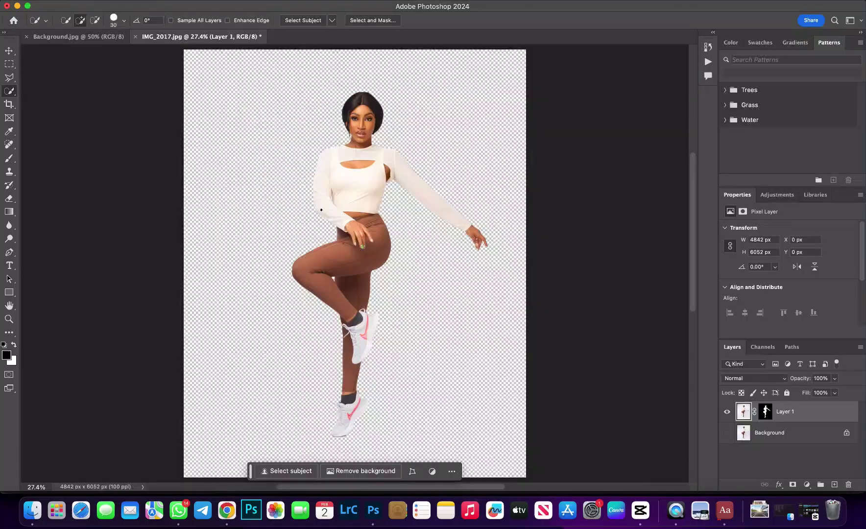
- Move the road image from Background.jpg into the IMG_2017.jpg document, between the cutout woman and the original photo layer
key("v")
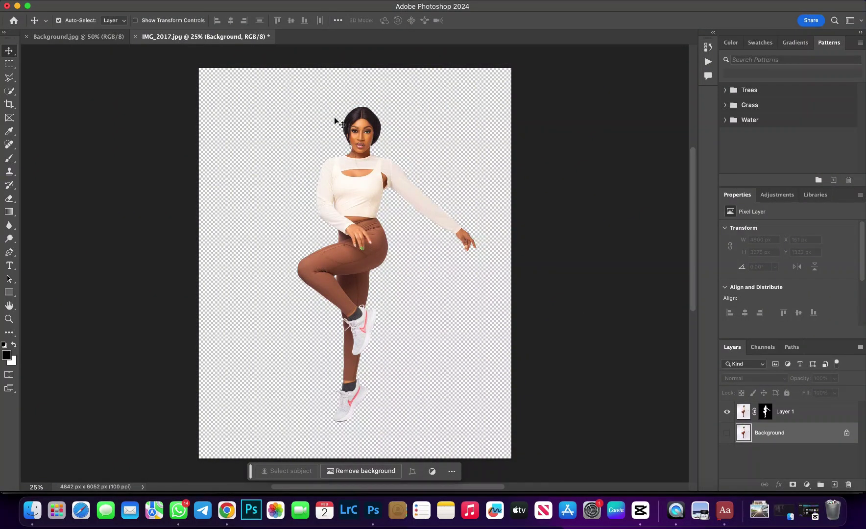
left_click(77, 36)
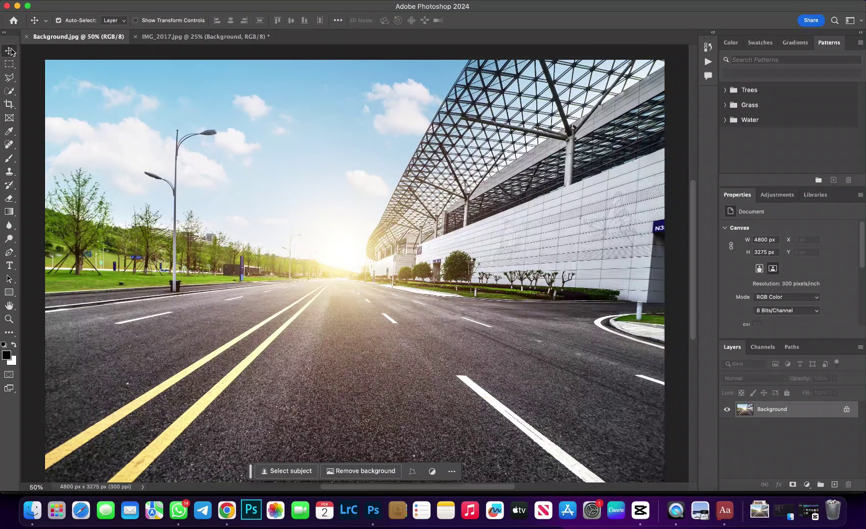
left_click_drag(120, 83, 355, 252)
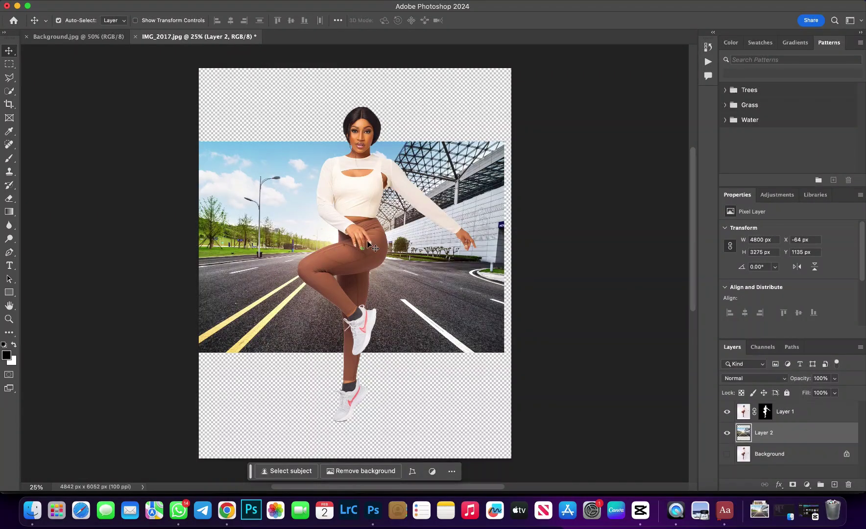
- Enlarge the road image with Free Transform to cover the whole canvas and reposition it behind the woman
key("super+minus")
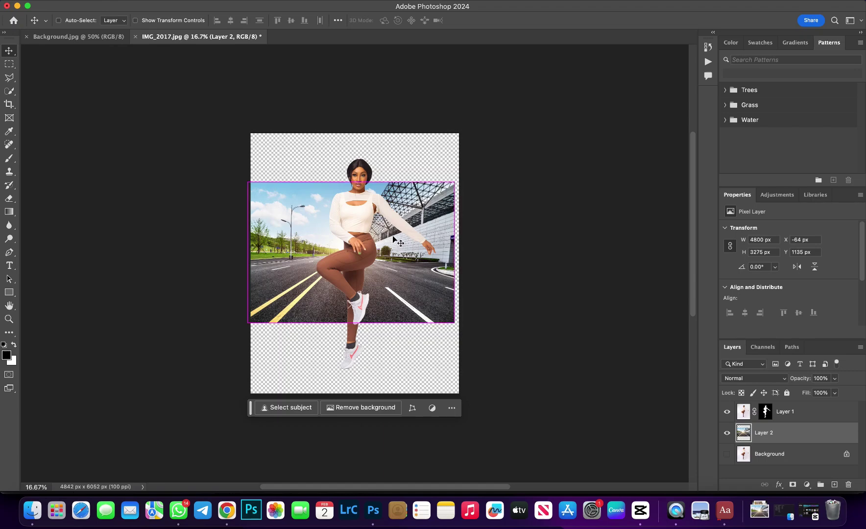
key("super+t")
left_click_drag(454, 181, 549, 119)
left_click_drag(245, 324, 152, 422)
left_click_drag(548, 120, 583, 94)
left_click_drag(429, 234, 415, 257)
key("super+equal")
- Add a black Solid Color fill layer above the woman's layer and set its blend mode to Color Dodge
left_click(803, 411)
key("m")
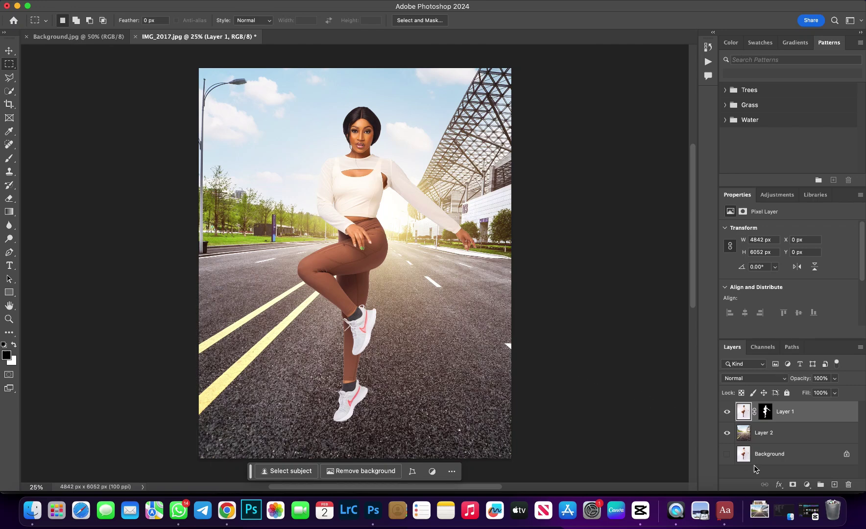
left_click(805, 484)
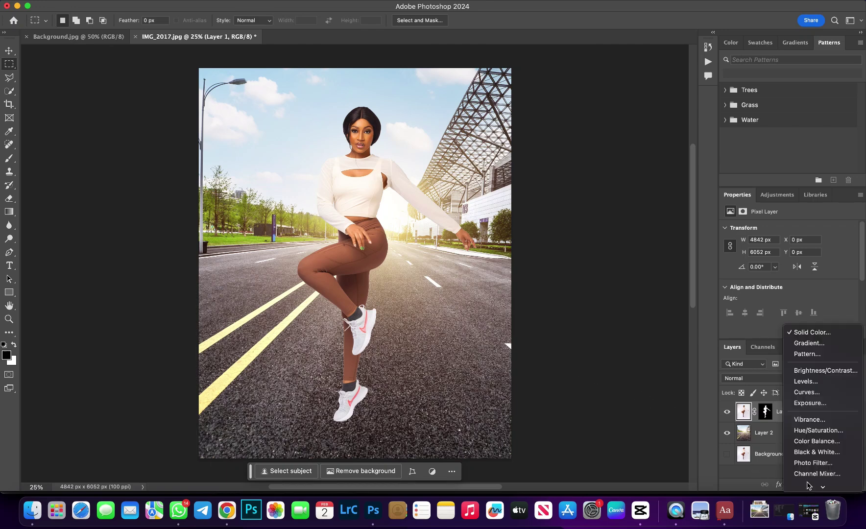
left_click(831, 333)
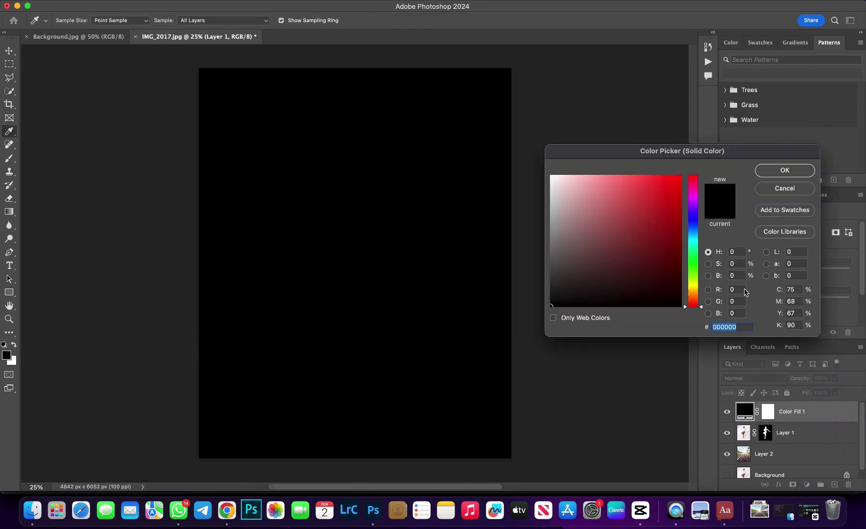
left_click(784, 171)
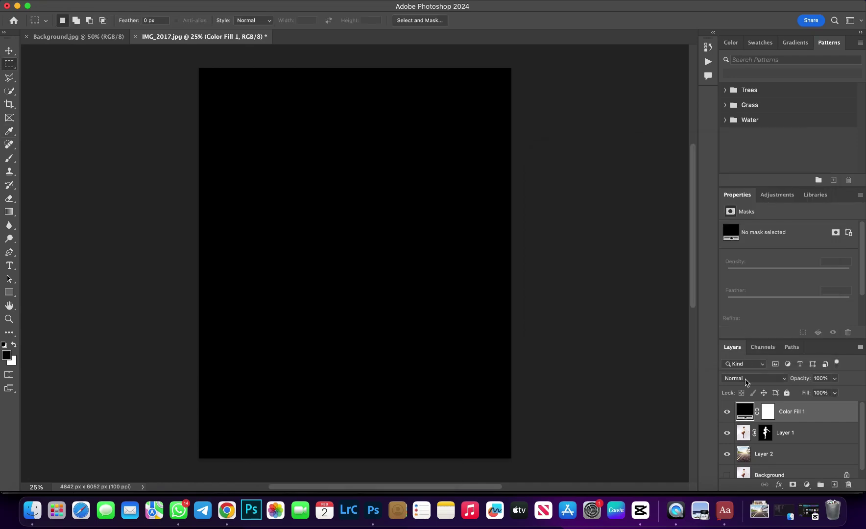
left_click(748, 379)
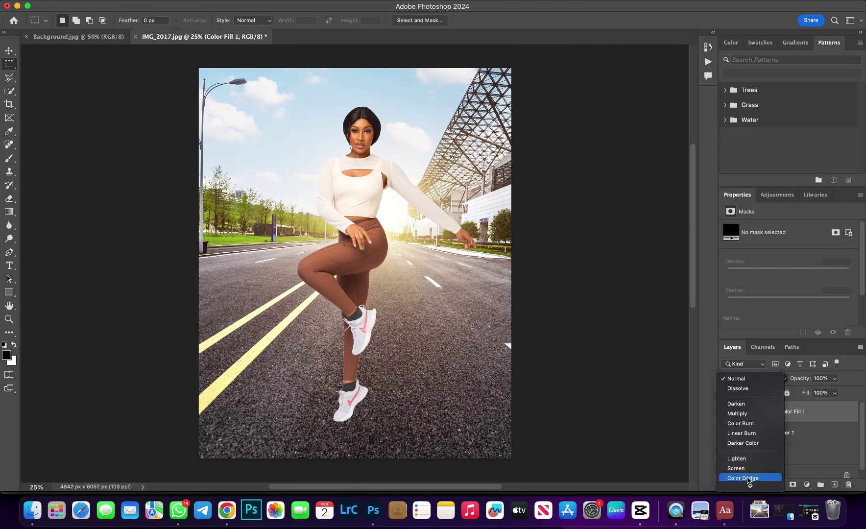
left_click(742, 478)
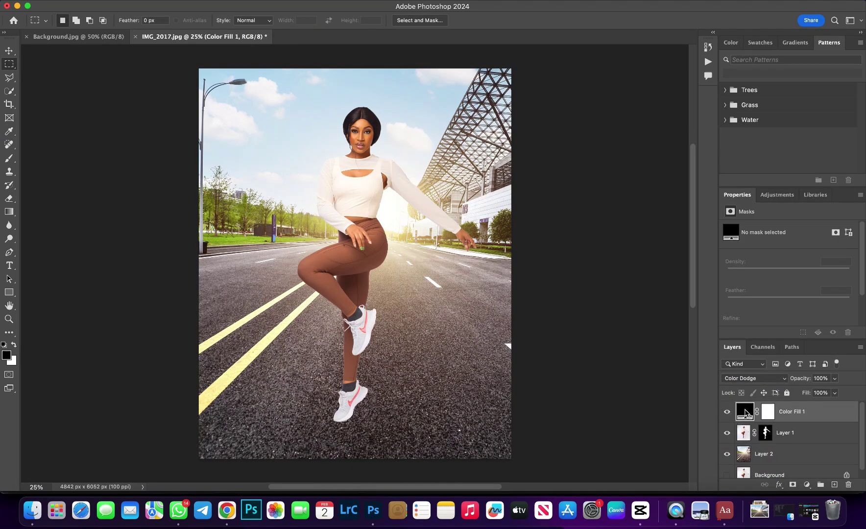
- Change the Solid Color fill to the orange-brown #8b5f19 with a hue of 37°
double_click(744, 411)
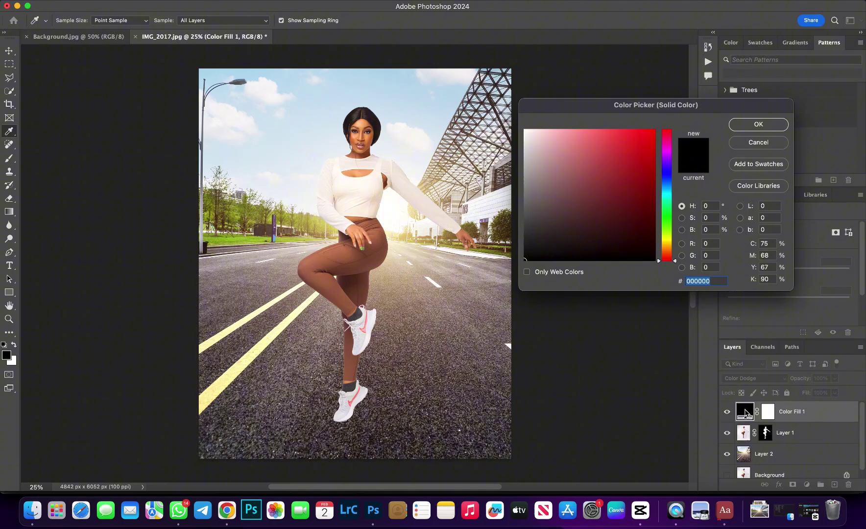
left_click(667, 243)
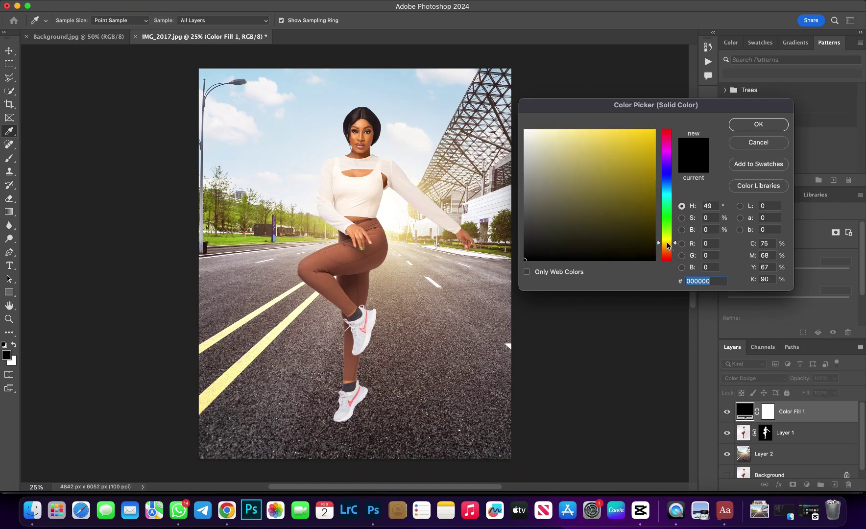
left_click_drag(667, 243, 667, 249)
left_click(632, 190)
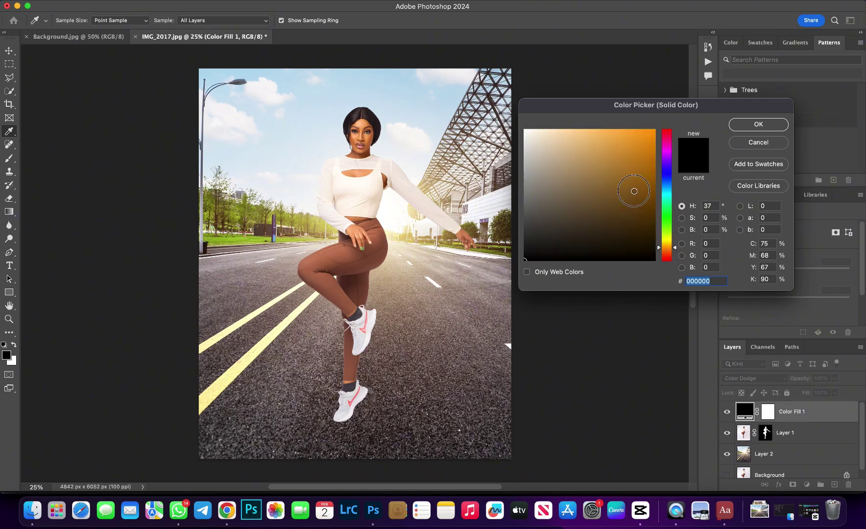
left_click(632, 189)
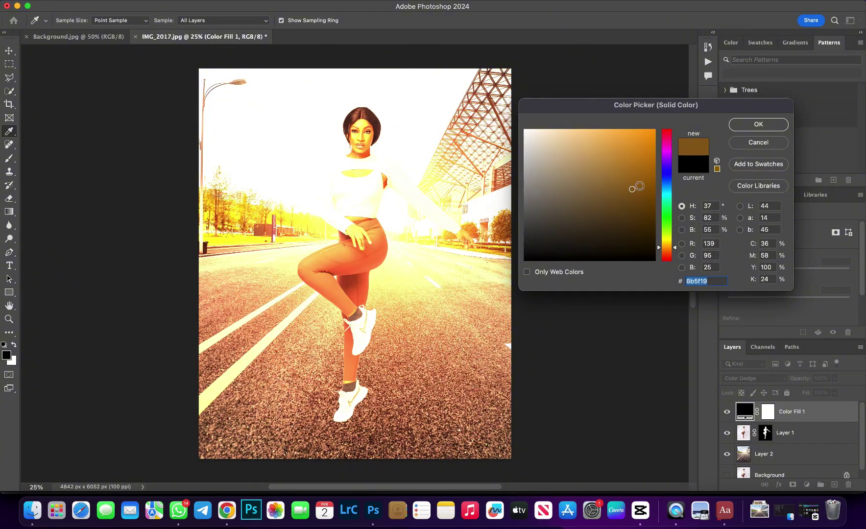
left_click(757, 126)
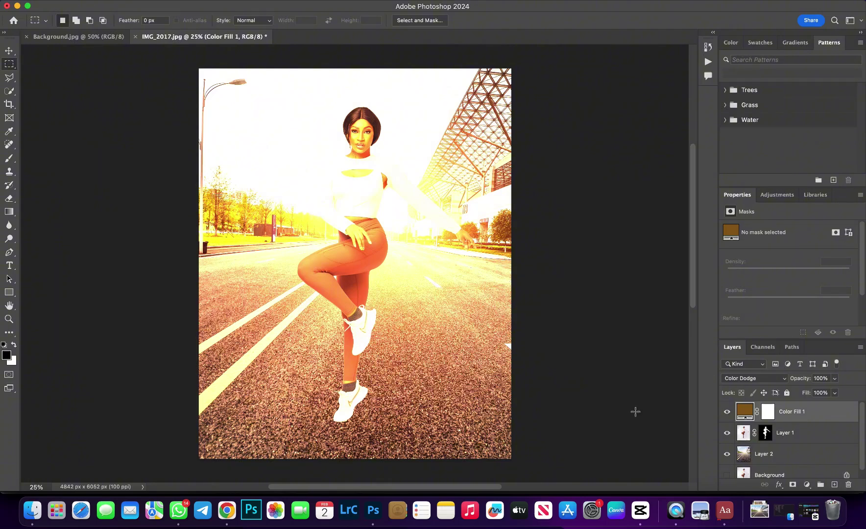
- Clip the colour fill layer to the woman's layer and reduce its opacity to 31%
left_click_drag(763, 416, 793, 417)
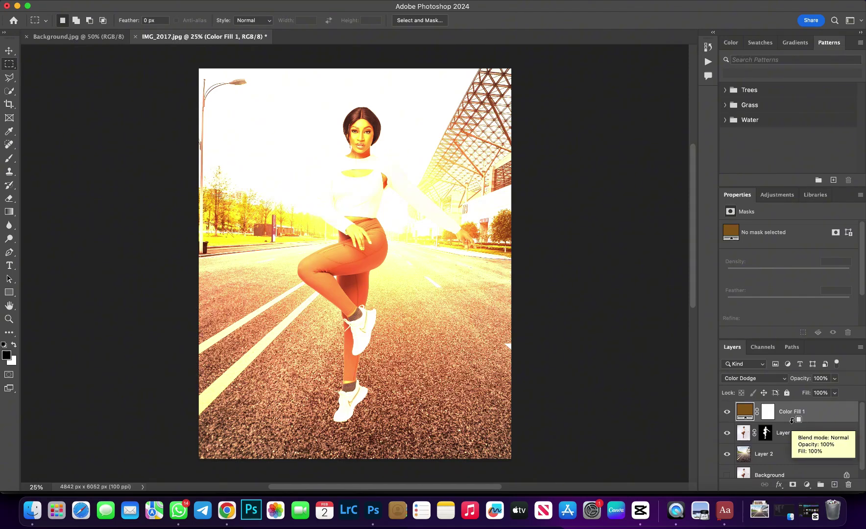
left_click(793, 420, "alt")
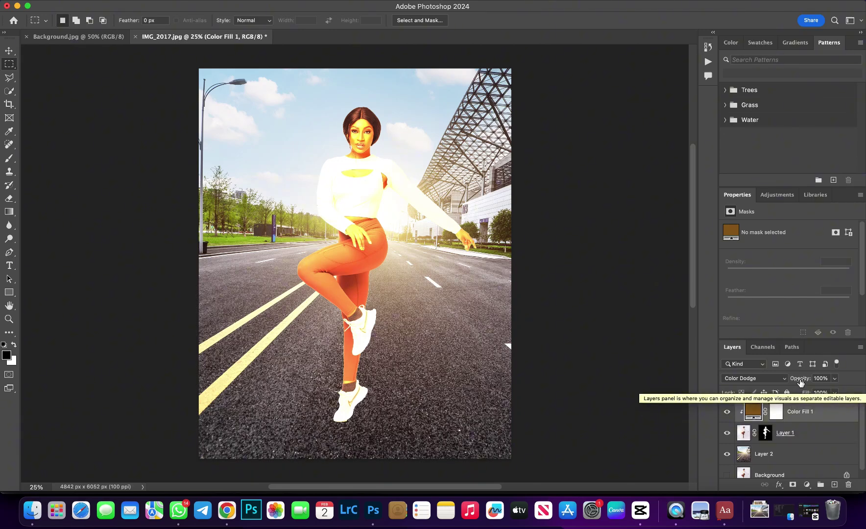
mouse_move(800, 381)
left_mouse_down()
mouse_move(755, 393)
mouse_move(764, 394)
left_mouse_up()
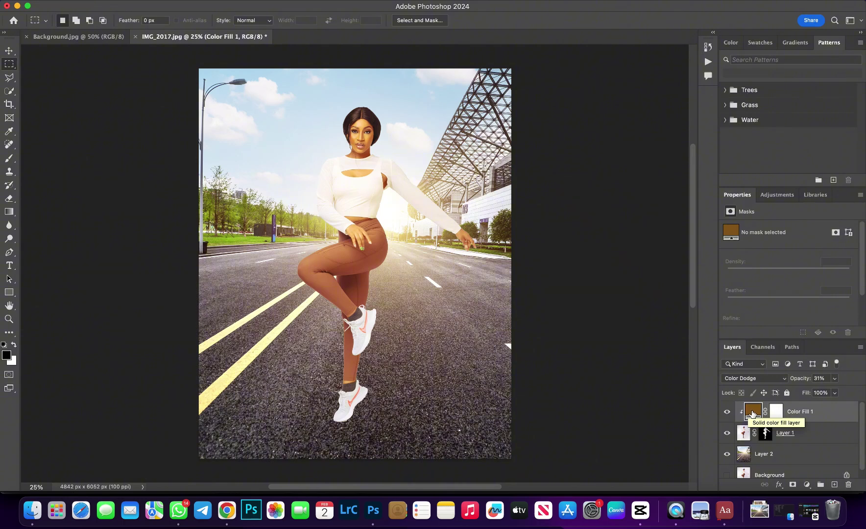
- Adjust the clipped fill layer's colour to #896223 and lower its opacity to 23%
left_click(752, 413)
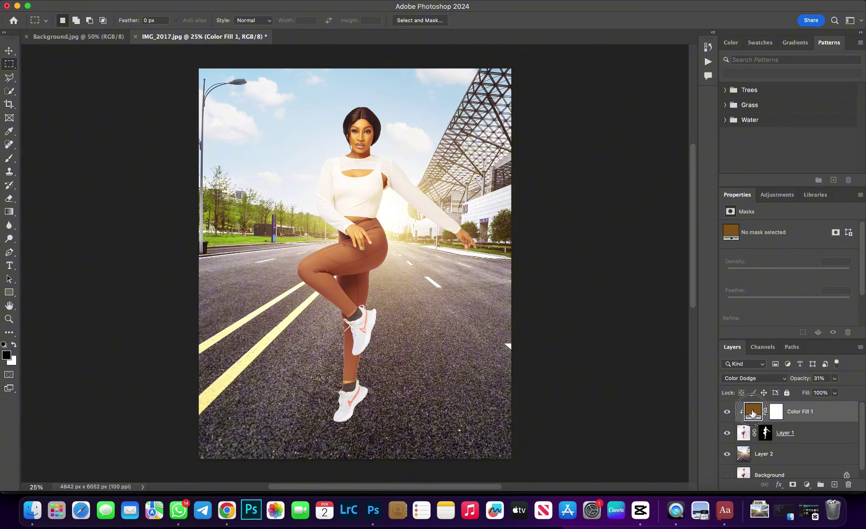
double_click(752, 414)
left_click_drag(673, 91, 635, 92)
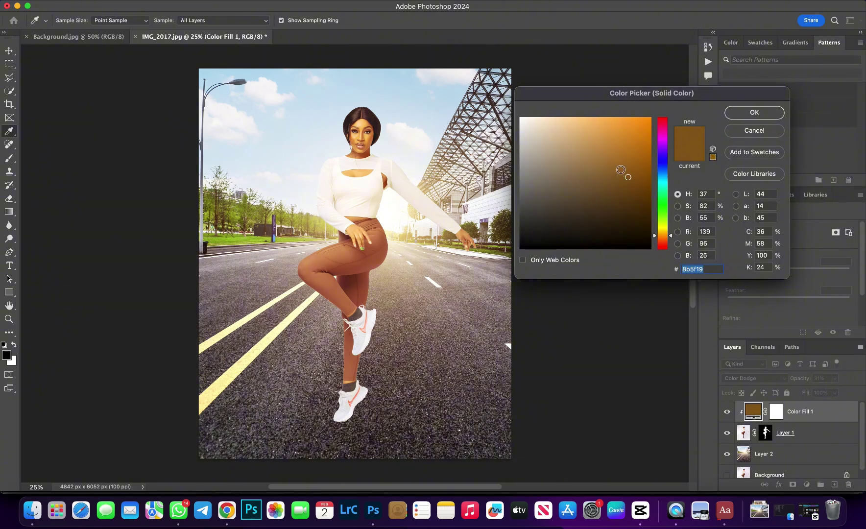
left_click(621, 168)
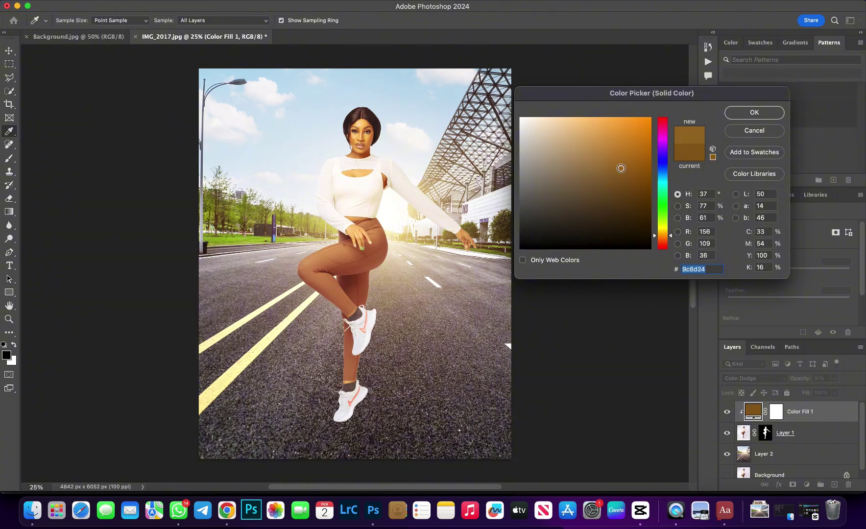
left_click_drag(621, 166, 617, 178)
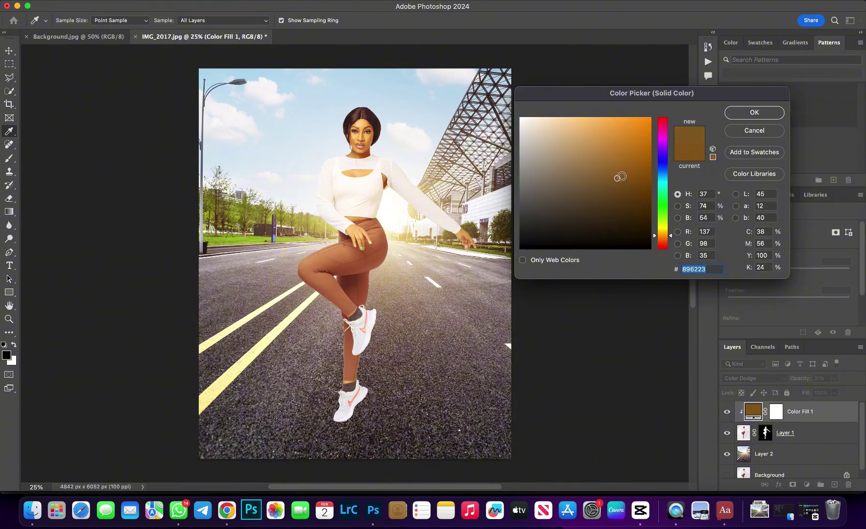
left_click(744, 116)
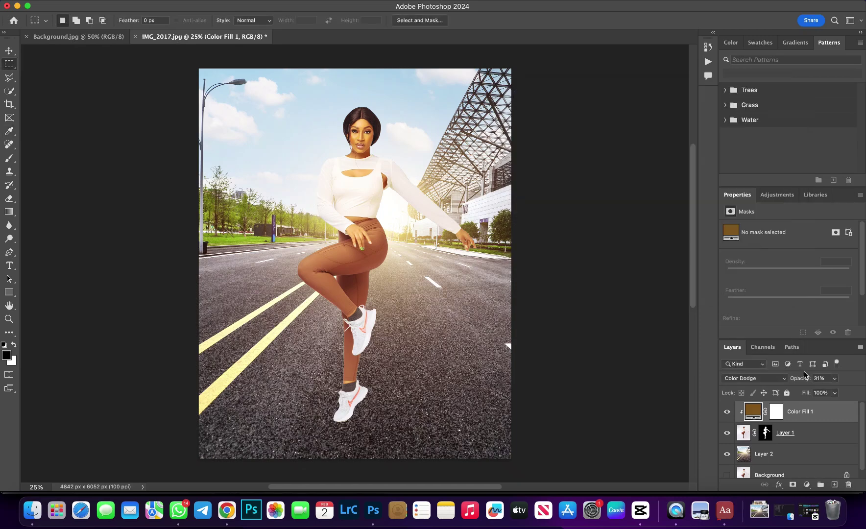
left_click_drag(801, 380, 795, 379)
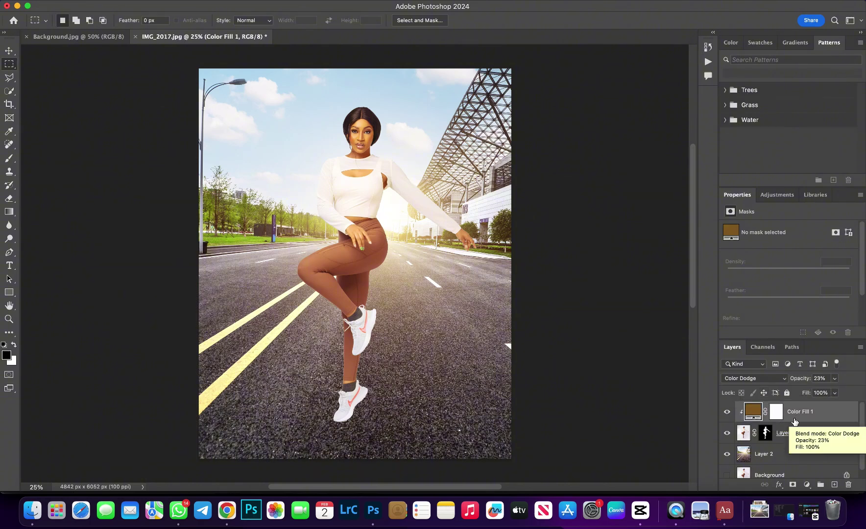
- Add a new layer above the colour fill and set its blend mode to Overlay
left_click(834, 485)
left_click(753, 378)
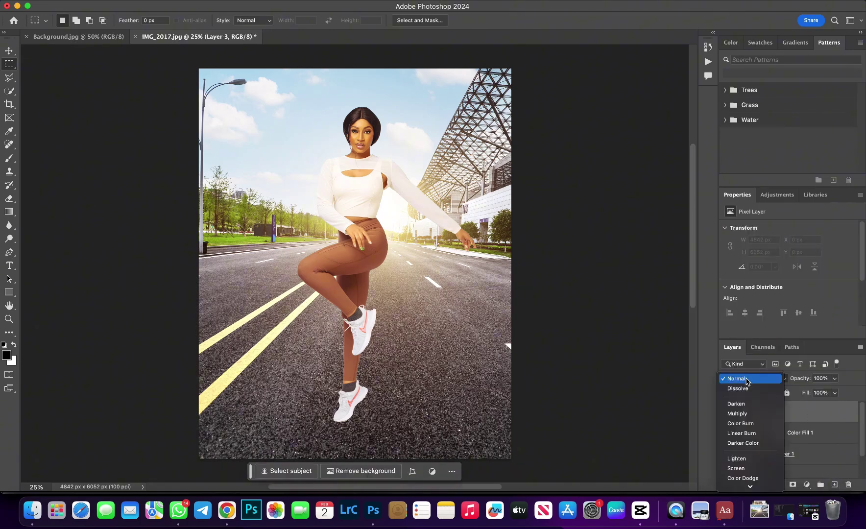
left_click(740, 443)
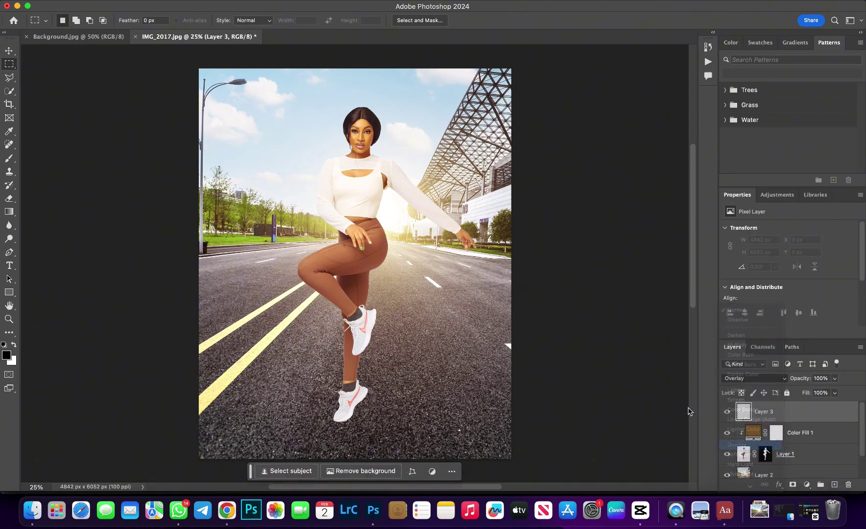
scroll(367, 161, "up", 1)
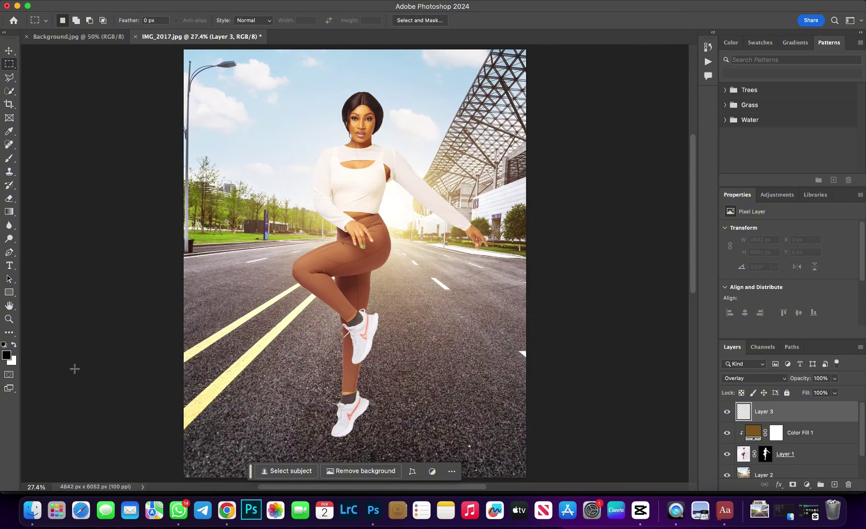
- Pick a warm off-white from the sun glow as foreground colour and move the Overlay layer beneath the clipped colour fill
left_click(7, 360)
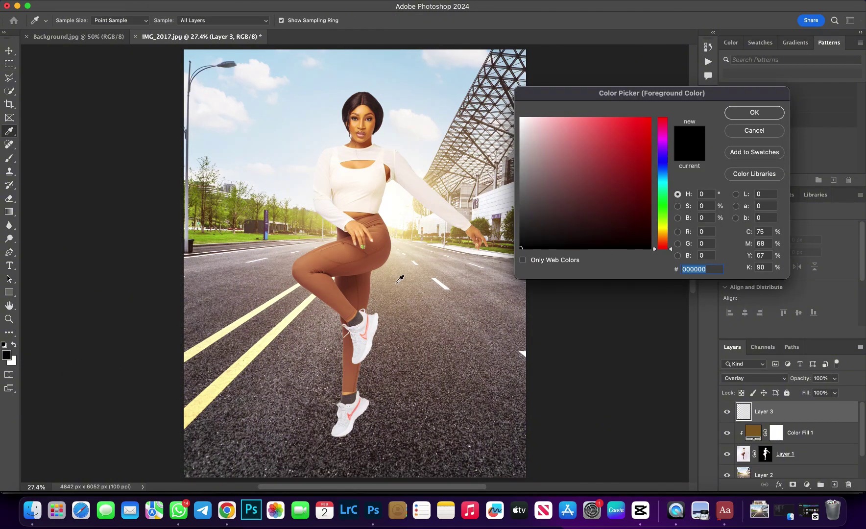
left_click(400, 237)
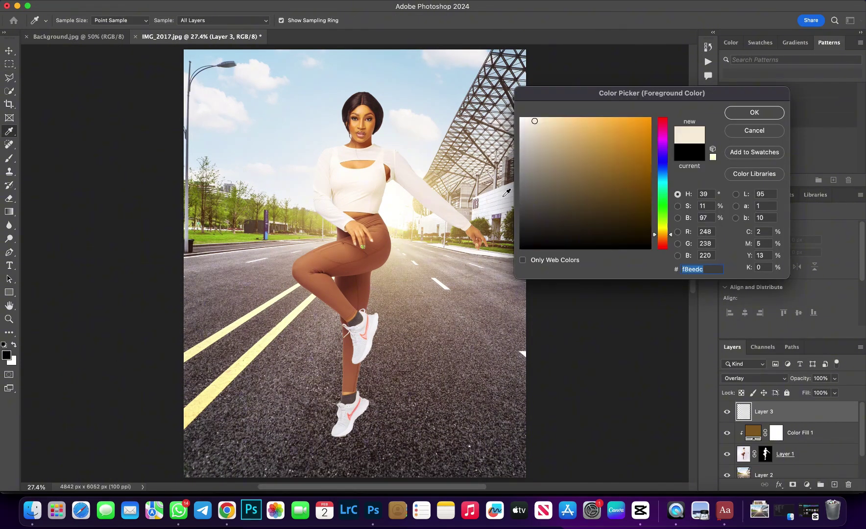
left_click(531, 122)
left_click(736, 113)
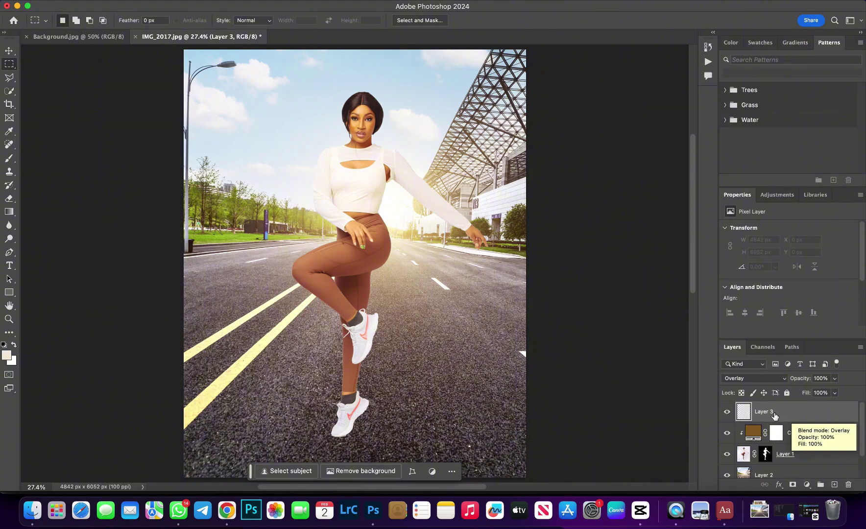
left_click_drag(784, 414, 782, 443)
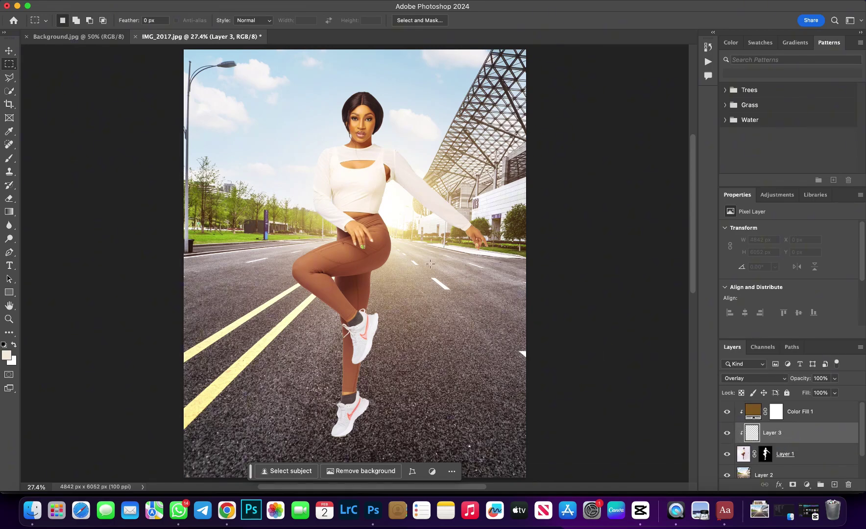
- Paint soft highlights along the woman's waist, hip and thigh edges with a 300 px brush at 26% opacity
key("super+equal")
key("super+equal")
key("super+equal")
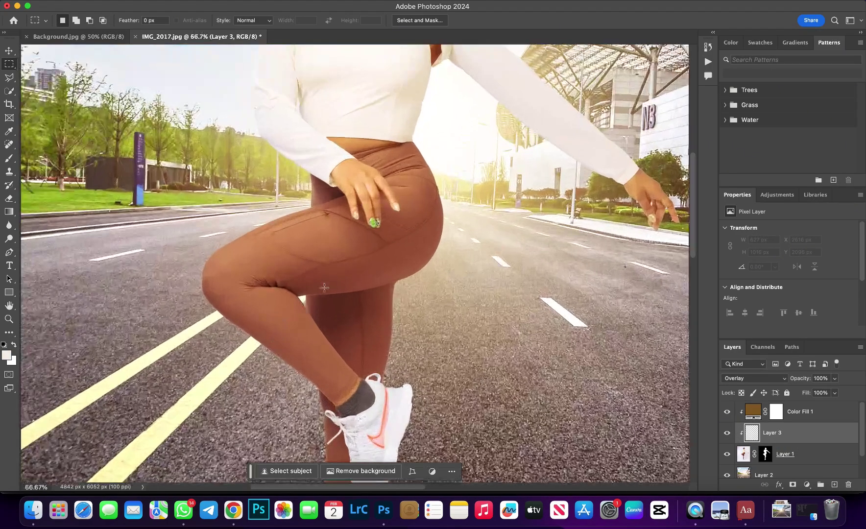
left_click_drag(378, 235, 334, 425)
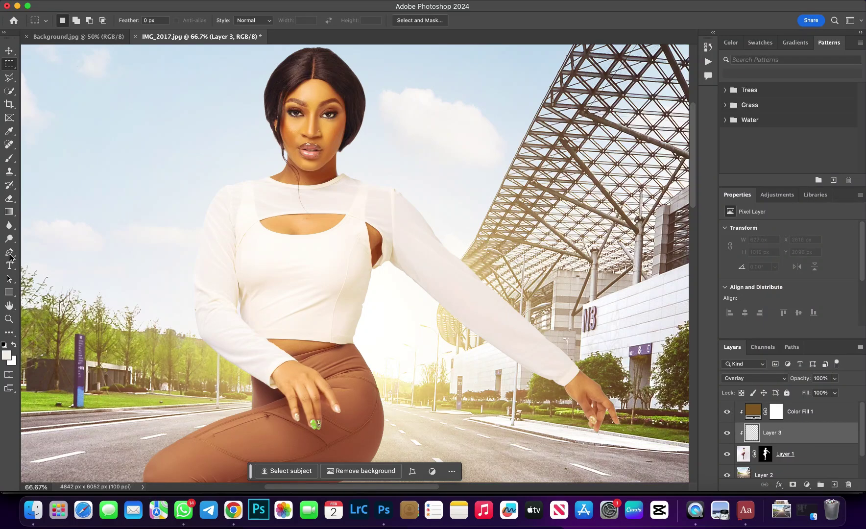
left_click(9, 159)
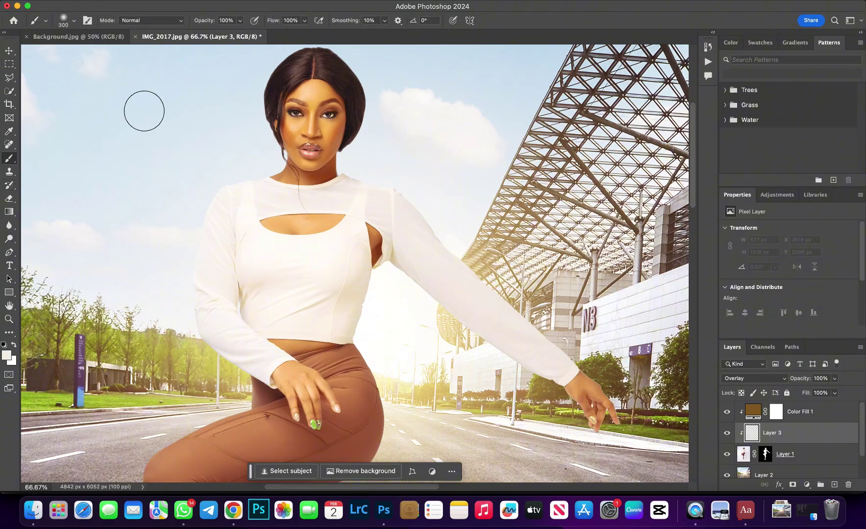
left_click_drag(204, 21, 167, 28)
left_click_drag(380, 298, 378, 246)
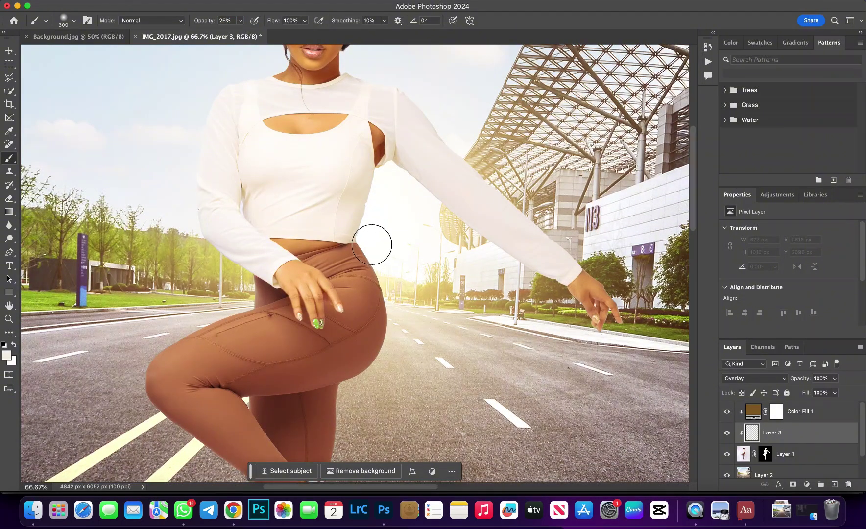
mouse_move(371, 240)
left_mouse_down()
mouse_move(397, 328)
mouse_move(389, 363)
mouse_move(366, 377)
left_mouse_up()
mouse_move(394, 348)
left_mouse_down()
mouse_move(375, 225)
mouse_move(398, 303)
left_mouse_up()
mouse_move(281, 328)
left_mouse_down()
mouse_move(253, 289)
mouse_move(235, 303)
left_mouse_up()
left_click_drag(371, 218, 377, 190)
- Raise the brush opacity to 29% and paint highlights around the woman's waist, neck and shoulders, reducing the brush to 250 px
left_click_drag(198, 20, 210, 20)
left_click_drag(377, 233, 369, 207)
left_click_drag(208, 20, 198, 20)
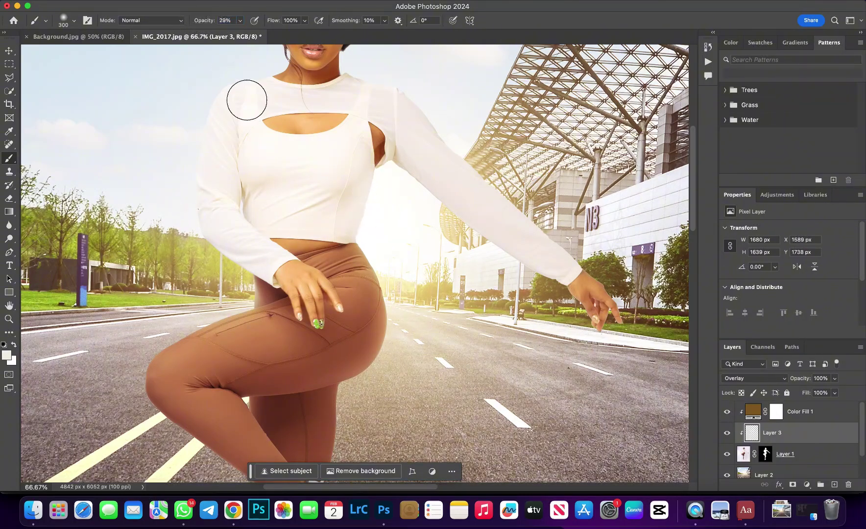
scroll(284, 195, "up", 3)
left_click_drag(280, 73, 286, 85)
key("[")
scroll(310, 245, "up", 3)
scroll(311, 244, "up", 2)
scroll(329, 295, "down", 2)
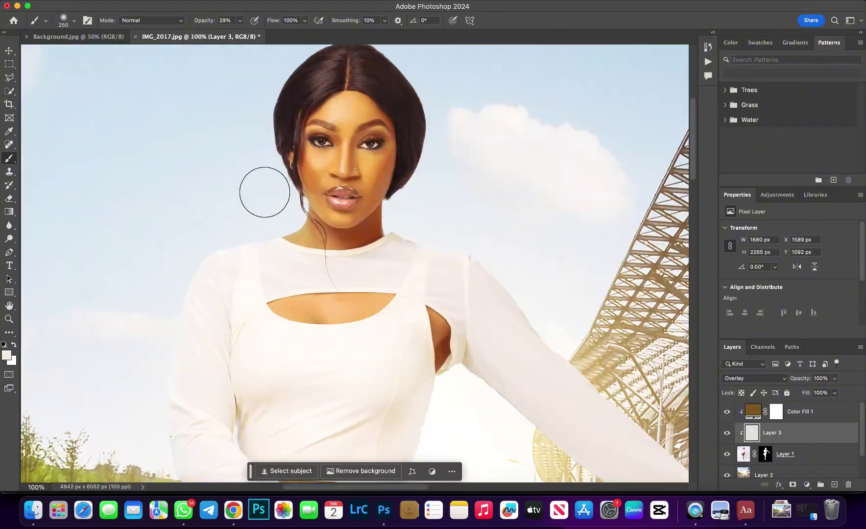
left_click_drag(282, 201, 275, 185)
key("super+z")
left_click_drag(396, 218, 409, 225)
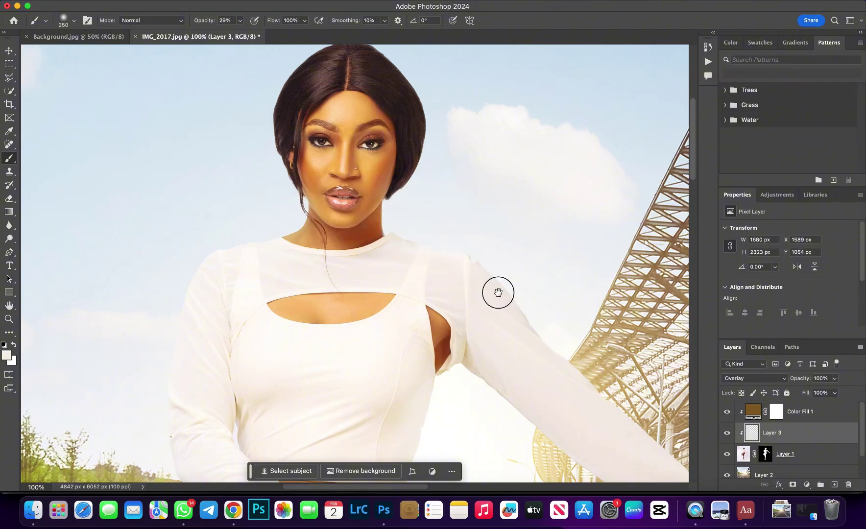
- Paint highlights along the outstretched sleeve and hand, and reduce the brush size to 150 px
left_click_drag(502, 296, 371, 166)
left_click_drag(449, 258, 472, 266)
left_click_drag(537, 332, 435, 231)
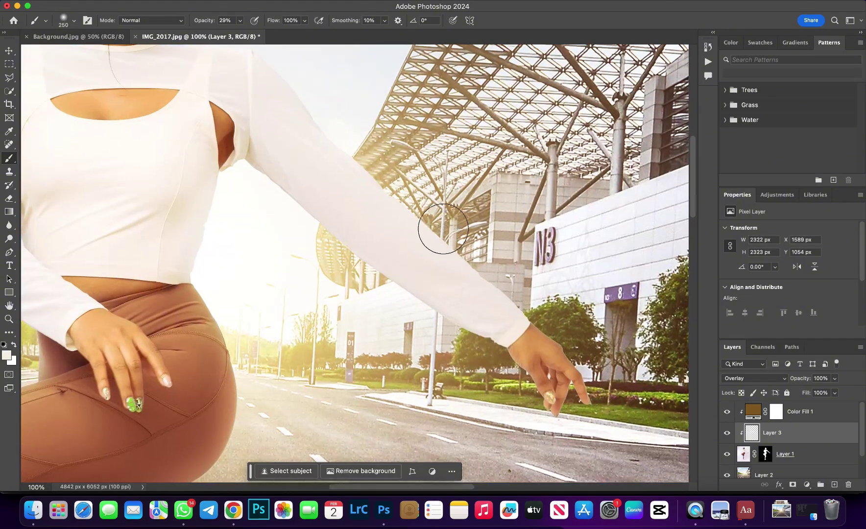
mouse_move(541, 316)
left_mouse_down()
mouse_move(590, 365)
mouse_move(600, 417)
left_mouse_up()
key("bracketleft")
key("bracketleft")
key("bracketleft")
key("super+0")
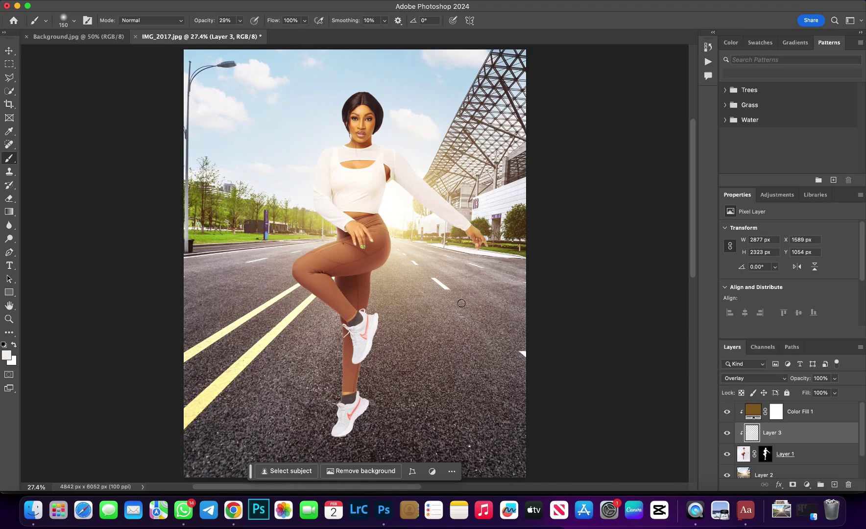
- Compare the composite with and without the painted Overlay highlight layer
left_click(725, 432)
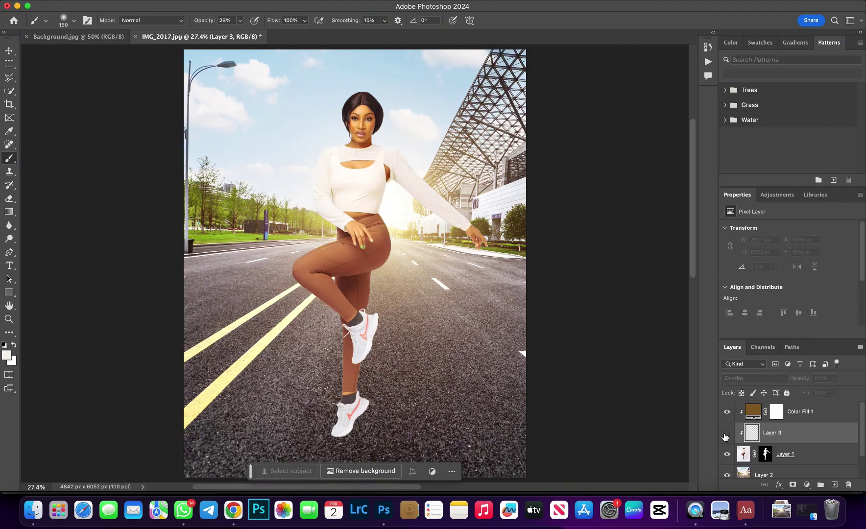
left_click(726, 435)
left_click(725, 434)
left_click(725, 434)
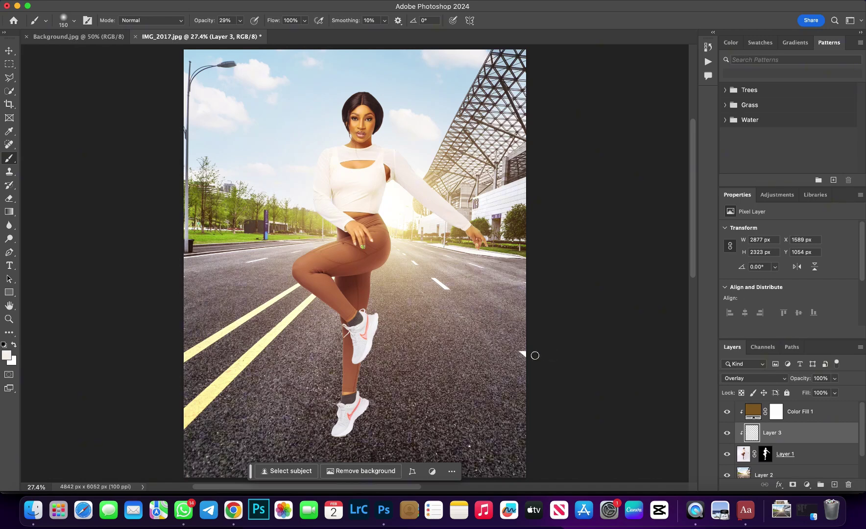
- Add a clipped Brightness/Contrast adjustment directly above the woman's layer and set its brightness to -54
left_click(804, 456)
left_click(806, 485)
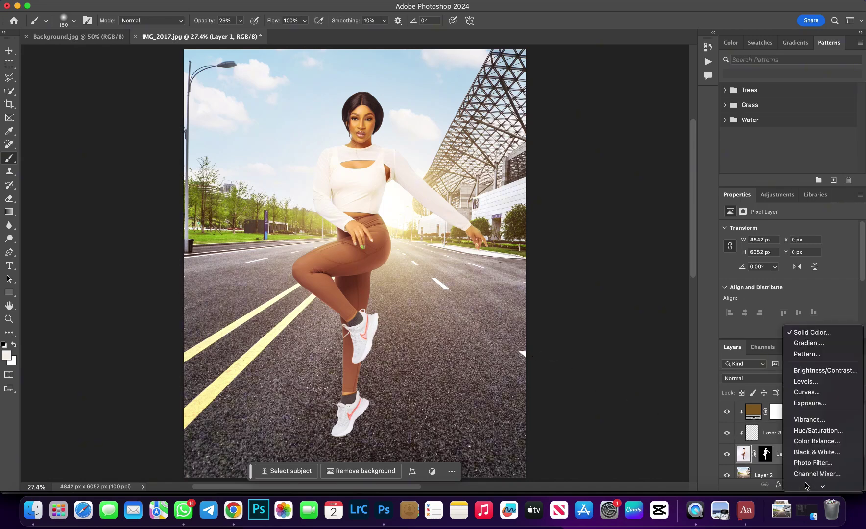
left_click(810, 372)
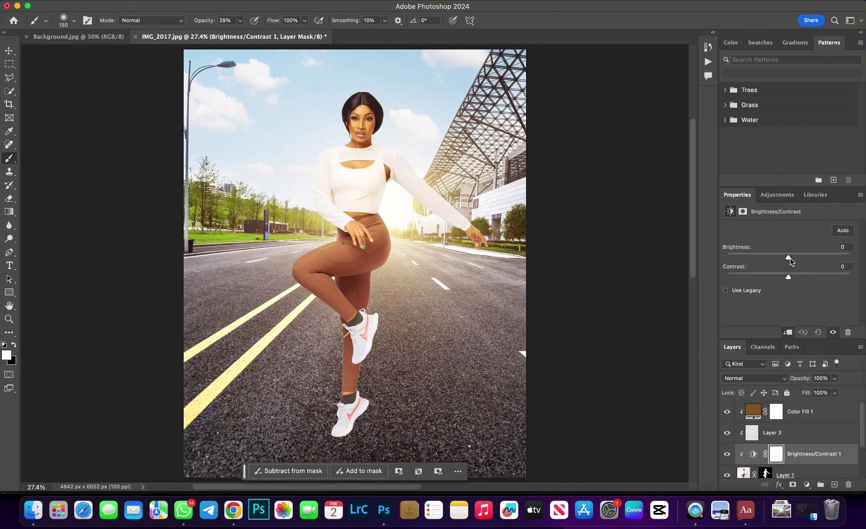
left_click_drag(788, 257, 769, 258)
left_click(727, 453)
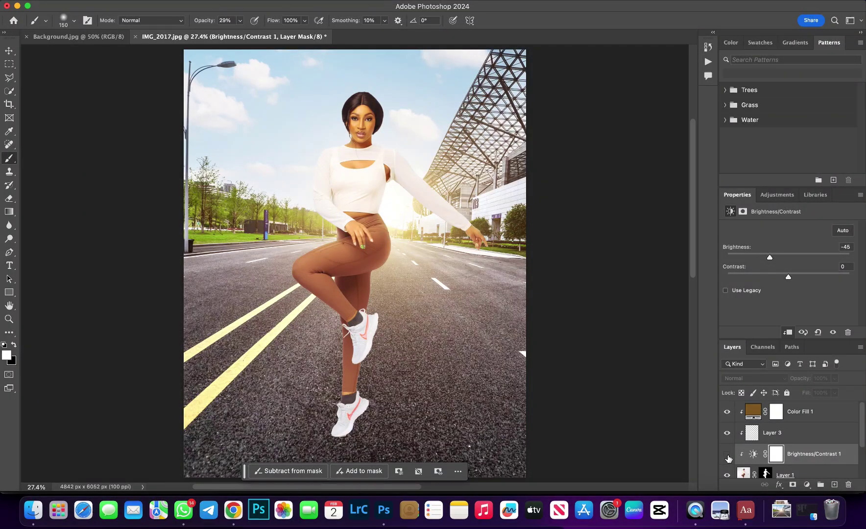
left_click(727, 454)
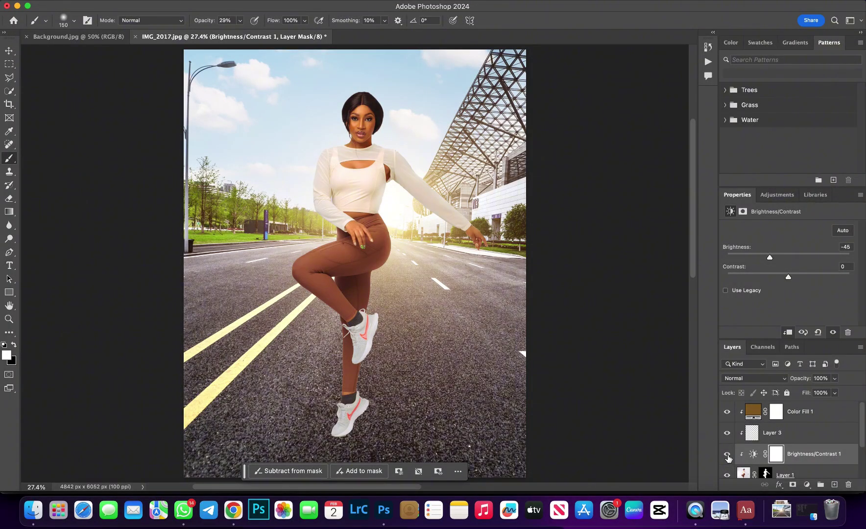
left_click_drag(770, 258, 766, 257)
- Mask the darkening off the woman's upper body with a black 1400 px brush at 100% opacity
left_click(14, 344)
left_click_drag(201, 25, 237, 22)
key("bracketright")
key("bracketright")
key("bracketright")
key("bracketright")
key("bracketright")
mouse_move(339, 162)
left_mouse_down()
mouse_move(347, 113)
mouse_move(340, 171)
mouse_move(387, 142)
mouse_move(343, 177)
mouse_move(452, 209)
mouse_move(476, 242)
mouse_move(377, 214)
mouse_move(362, 231)
mouse_move(367, 245)
mouse_move(336, 136)
left_mouse_up()
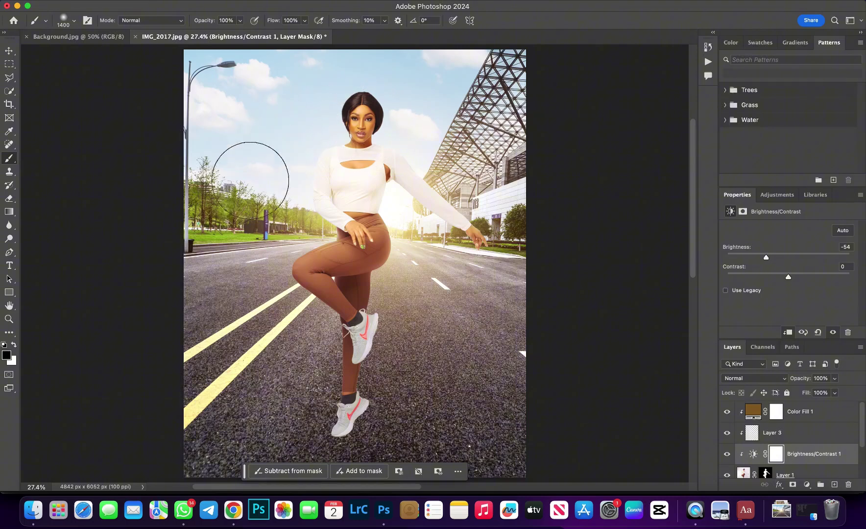
- Compare the composite with and without the masked Brightness/Contrast adjustment
left_click(726, 455)
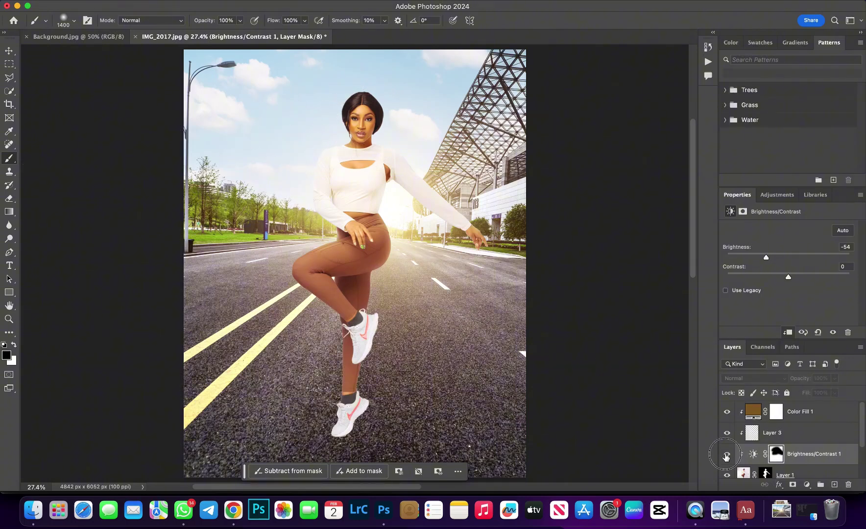
left_click(726, 455)
left_click(726, 456)
left_click(726, 456)
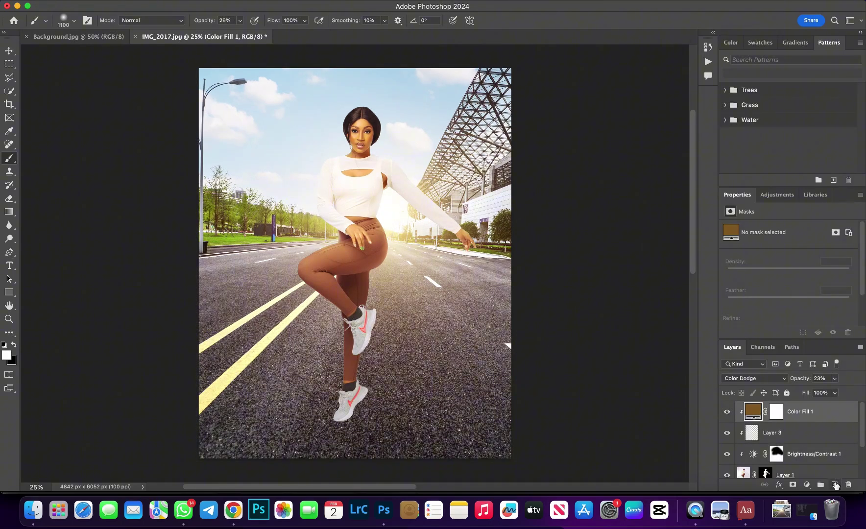
- Add a new layer above the colour fill and paint the lower road area black with a soft 2800 px brush at 100% opacity
left_click(835, 485)
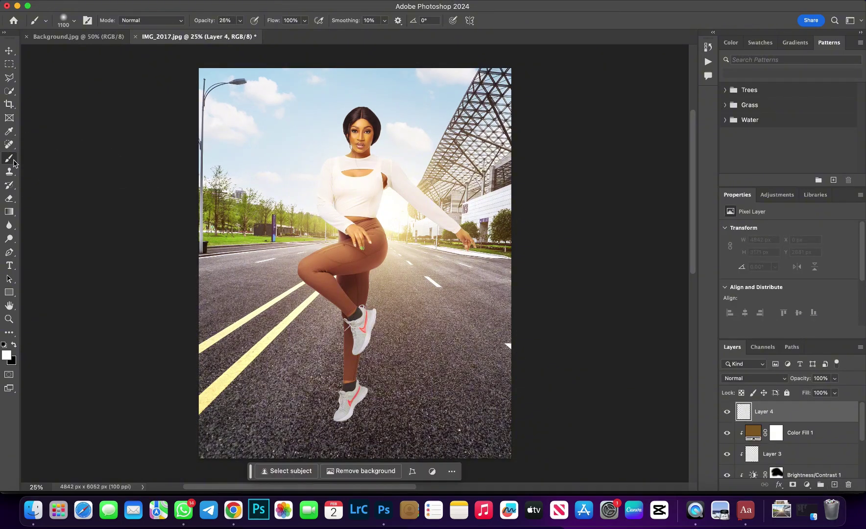
left_click(5, 345)
left_click_drag(192, 22, 302, 33)
key("super+minus")
key("bracketright")
key("bracketright")
key("bracketright")
key("bracketright")
key("bracketright")
key("bracketright")
key("bracketright")
key("bracketright")
key("bracketright")
key("bracketright")
key("bracketright")
key("bracketright")
key("bracketright")
key("bracketright")
key("bracketright")
key("bracketright")
key("bracketright")
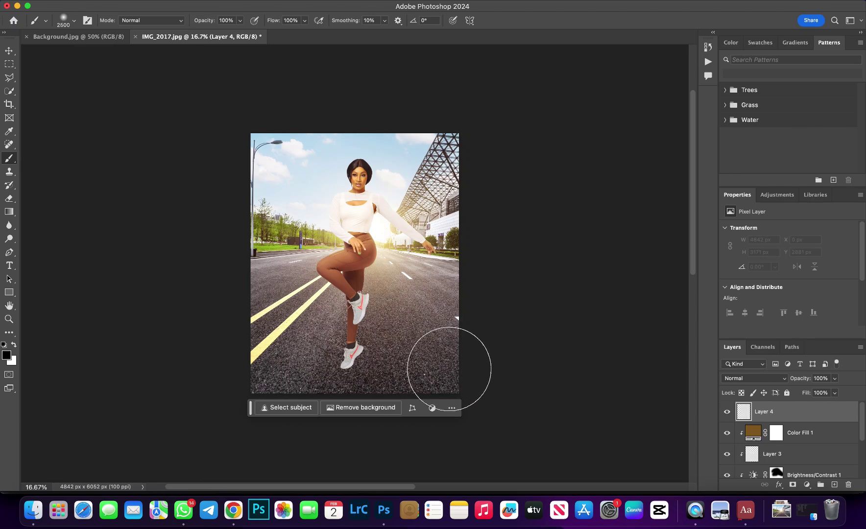
mouse_move(464, 357)
left_mouse_down()
mouse_move(170, 367)
mouse_move(288, 375)
mouse_move(500, 363)
mouse_move(605, 379)
left_mouse_up()
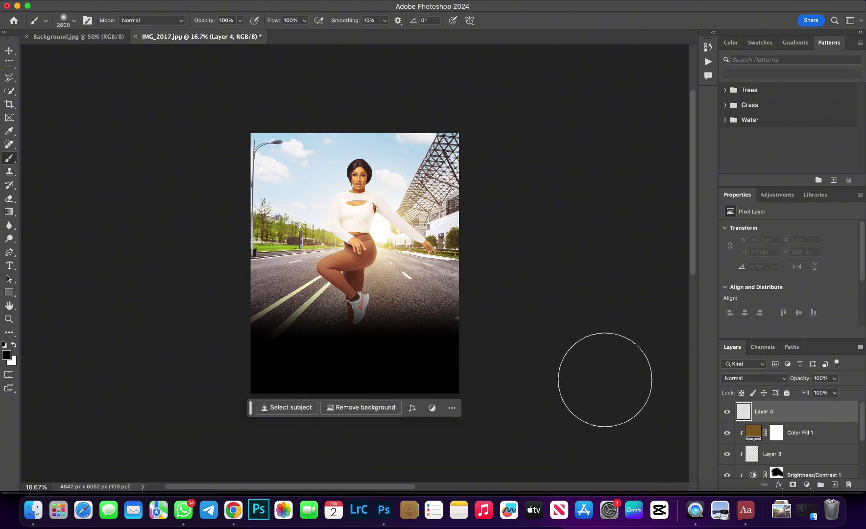
- Set the black-painted layer to Overlay blending and reduce its opacity to 44%
left_click(751, 382)
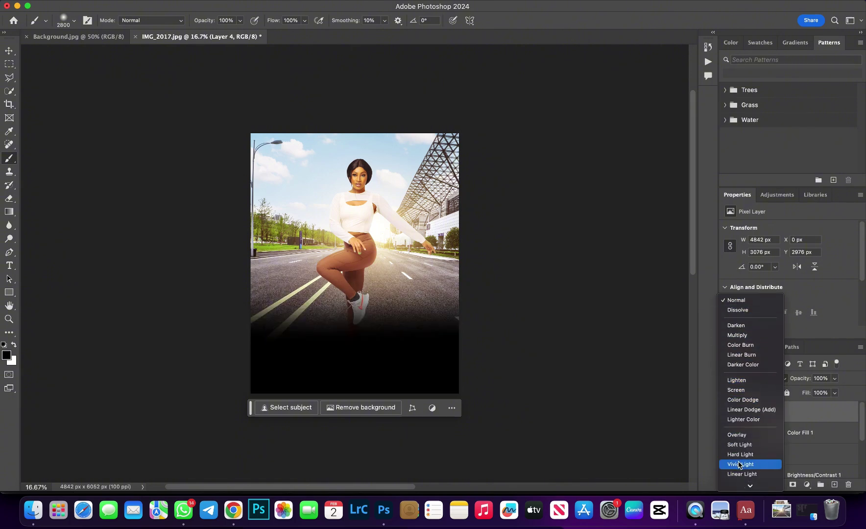
left_click(736, 434)
key("super+equal")
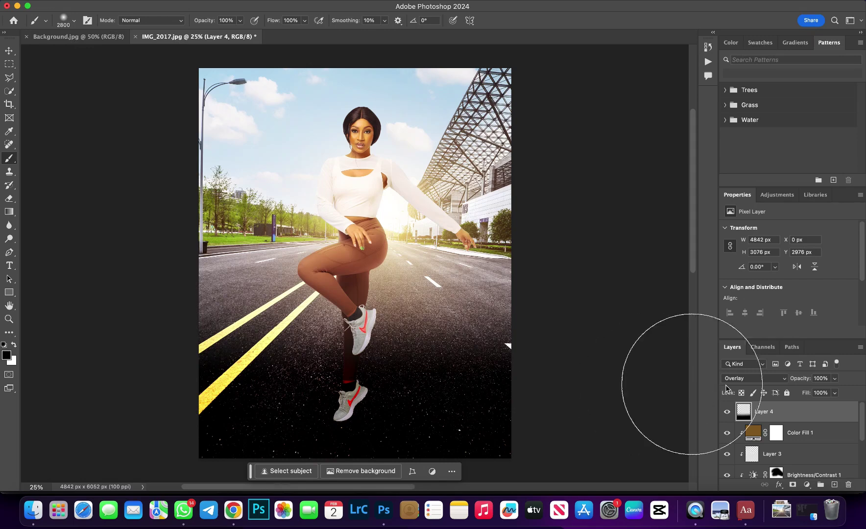
left_click_drag(796, 382, 778, 386)
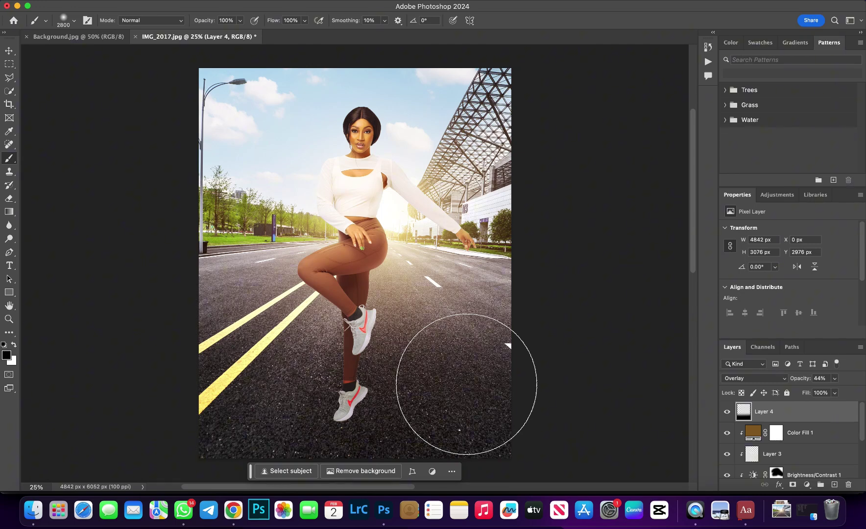
- Stretch the dark foreground layer upward to 121.42% height, keeping its width at 100%
key("super+t")
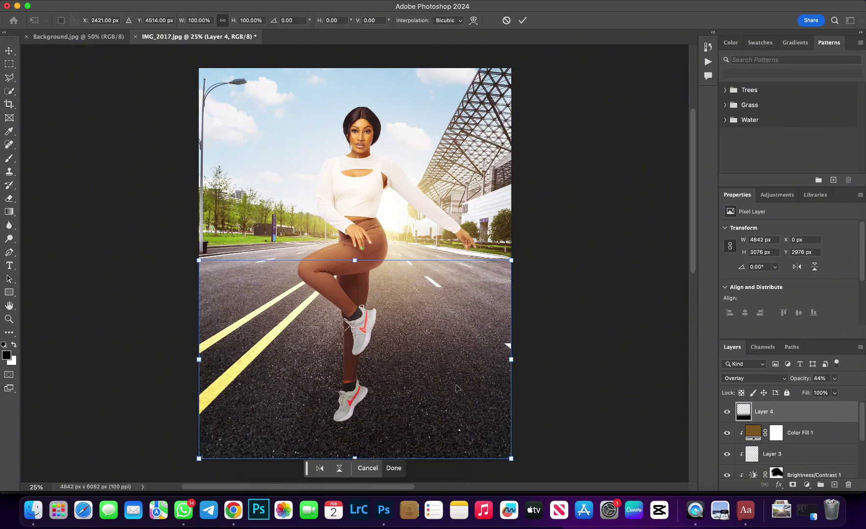
left_click_drag(354, 260, 354, 217)
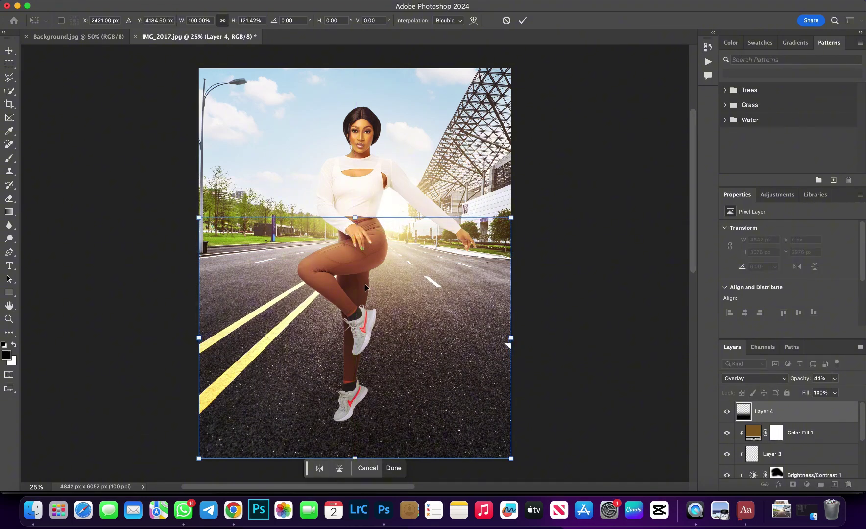
key("Return")
key("b")
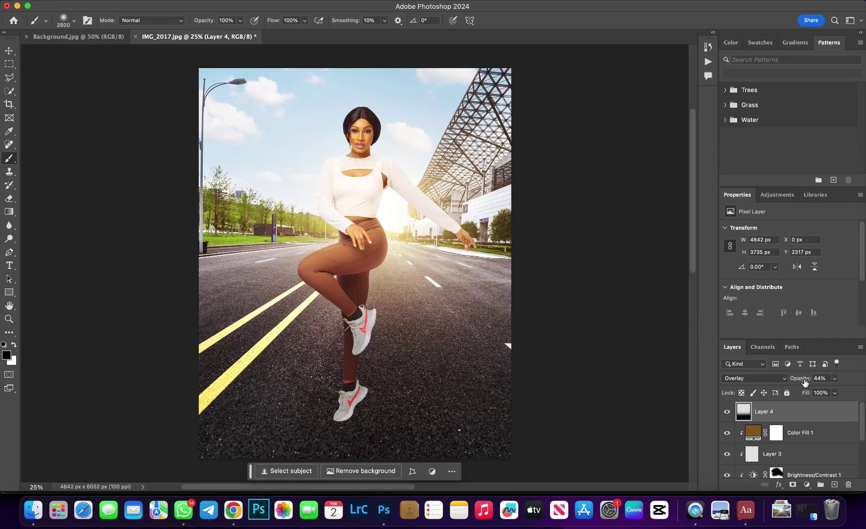
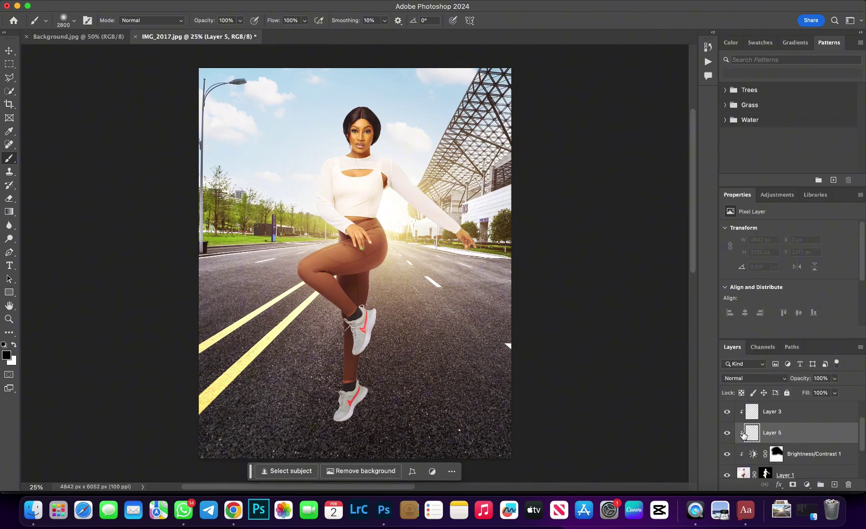
- Set the new clipped layer to Overlay blending and paint black over the legs and shoes with a soft 500 px brush at 25% opacity
left_click(744, 382)
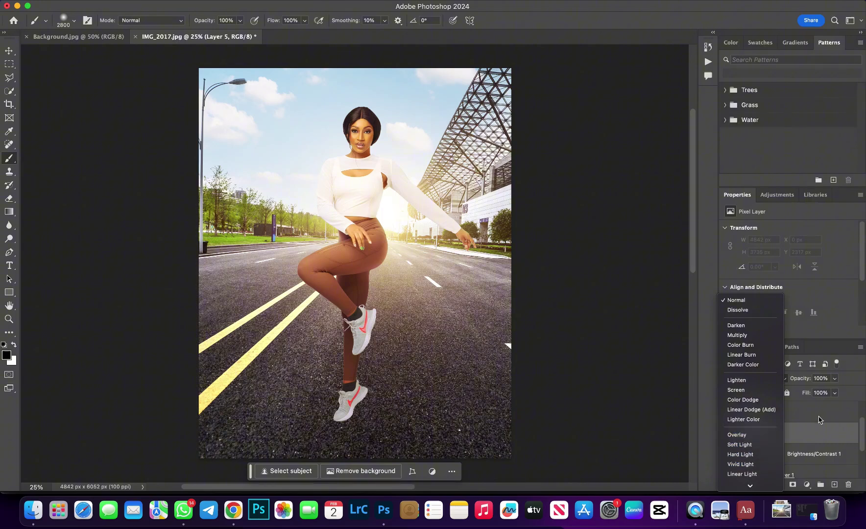
left_click(736, 434)
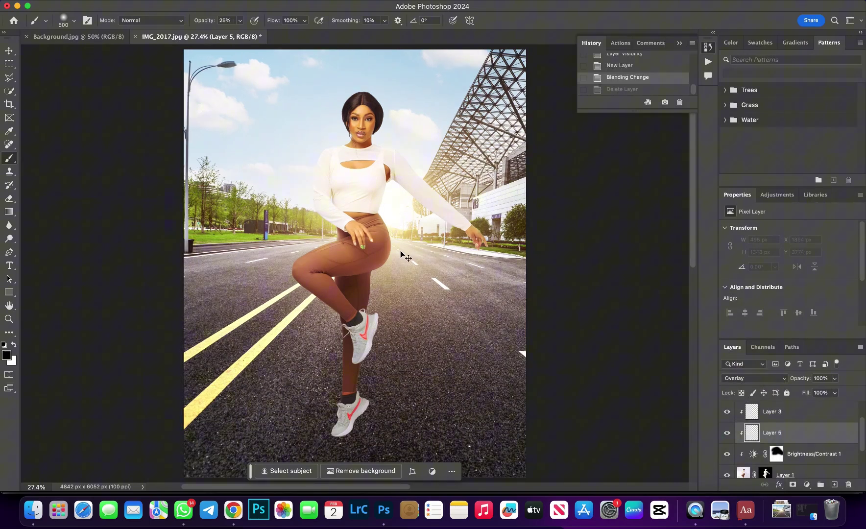
key("super+equal")
key("super+equal")
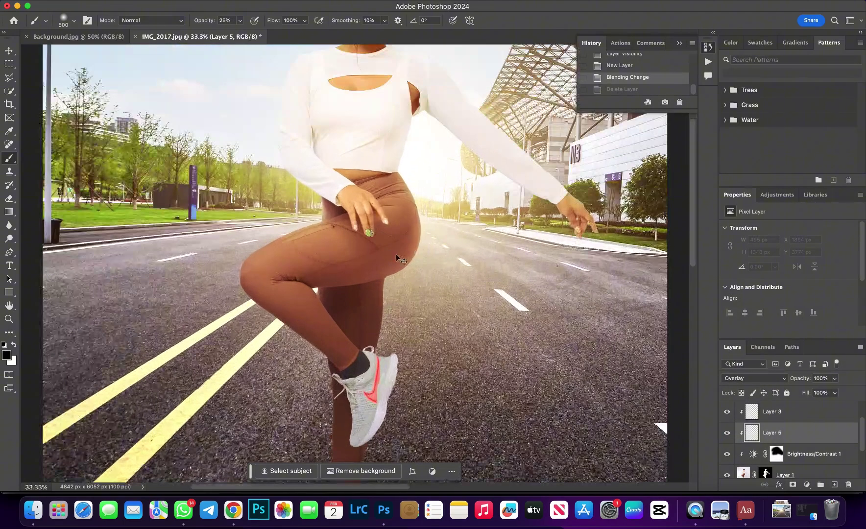
scroll(378, 270, "down", 5)
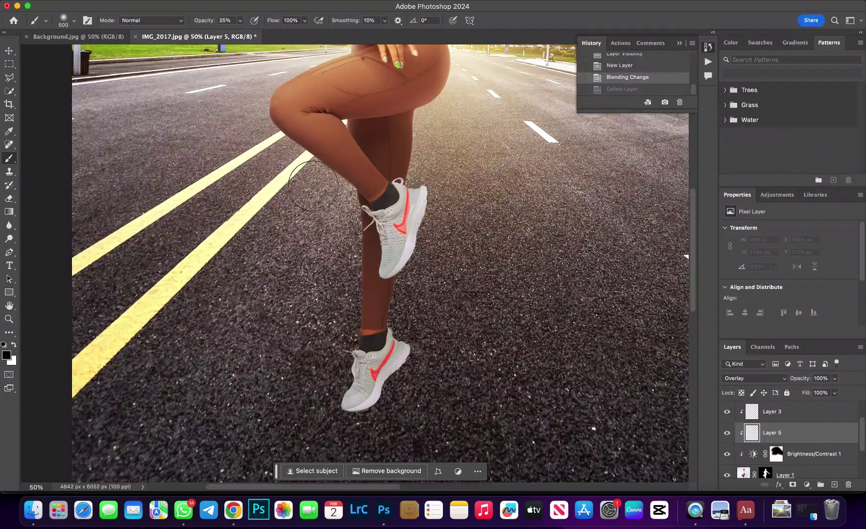
left_click_drag(312, 186, 338, 204)
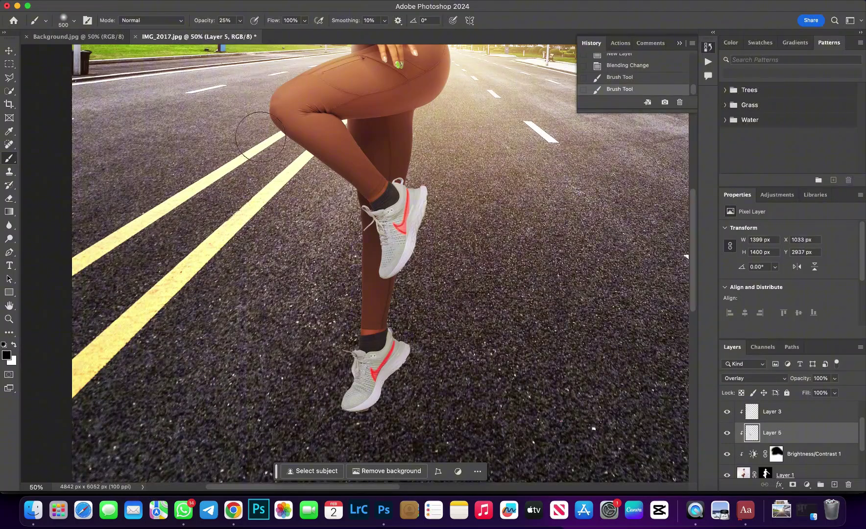
left_click_drag(241, 110, 245, 110)
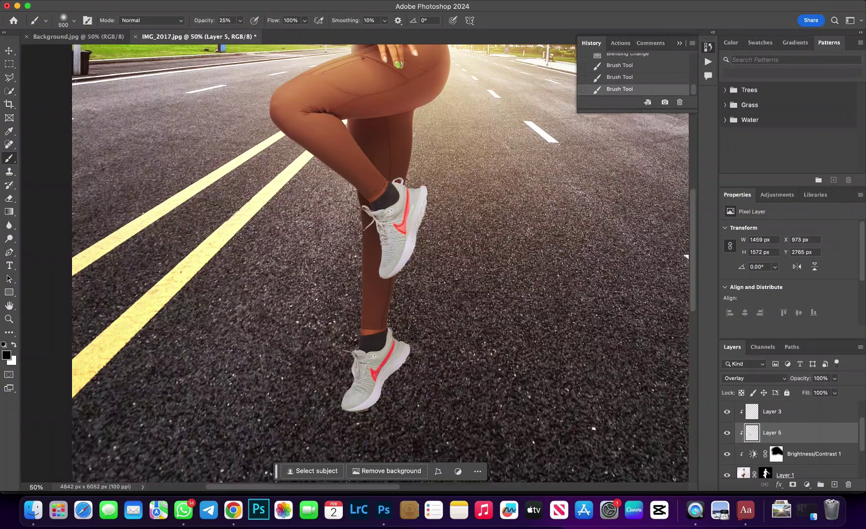
left_click_drag(338, 301, 429, 294)
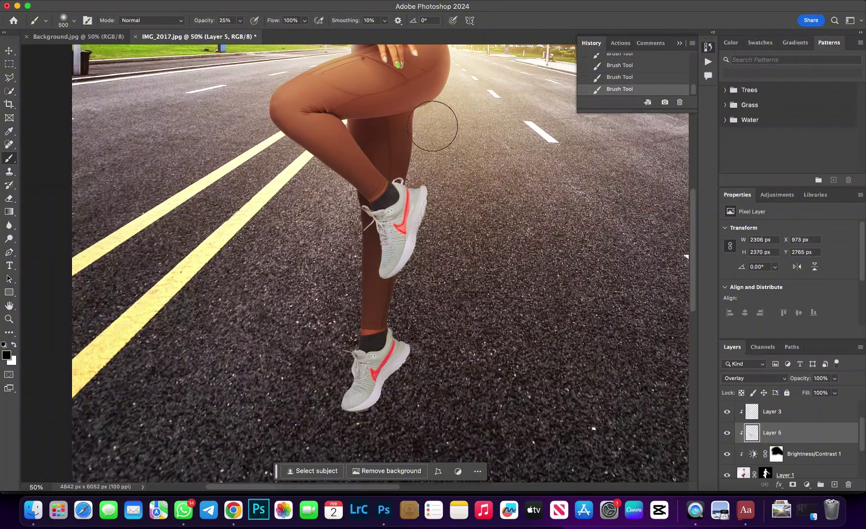
mouse_move(416, 313)
left_mouse_down()
mouse_move(405, 315)
mouse_move(416, 288)
mouse_move(367, 363)
mouse_move(321, 410)
left_mouse_up()
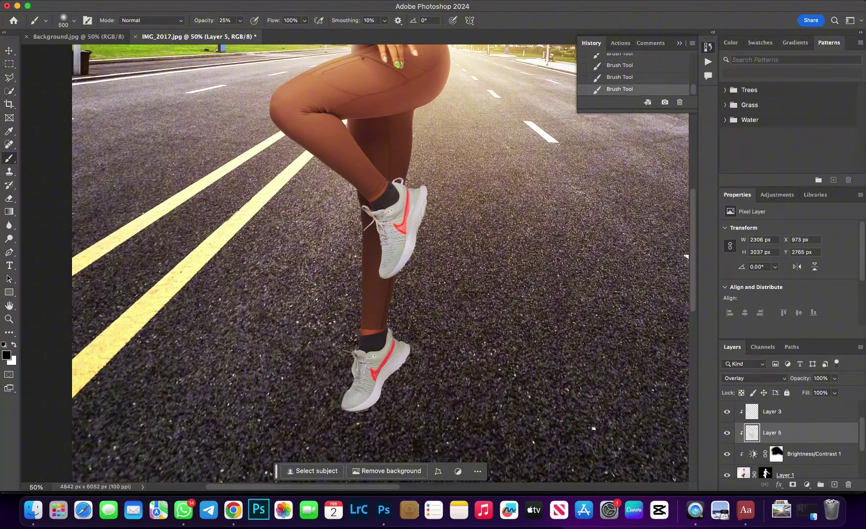
- Try darkening the lower shoe with a 250 px brush at 42% opacity, and undo the last changes
left_click_drag(194, 22, 203, 22)
key("bracketleft")
key("bracketleft")
key("bracketleft")
key("bracketleft")
key("bracketleft")
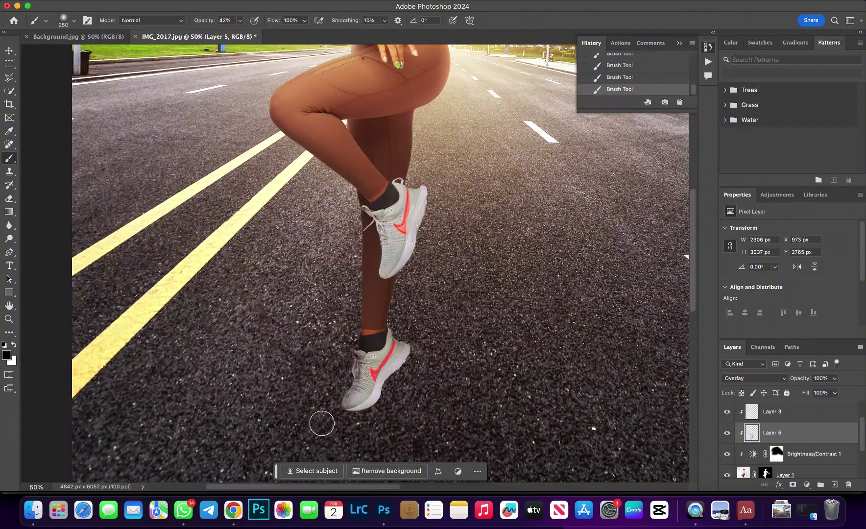
key("super+z")
key("super+z")
key("super+z")
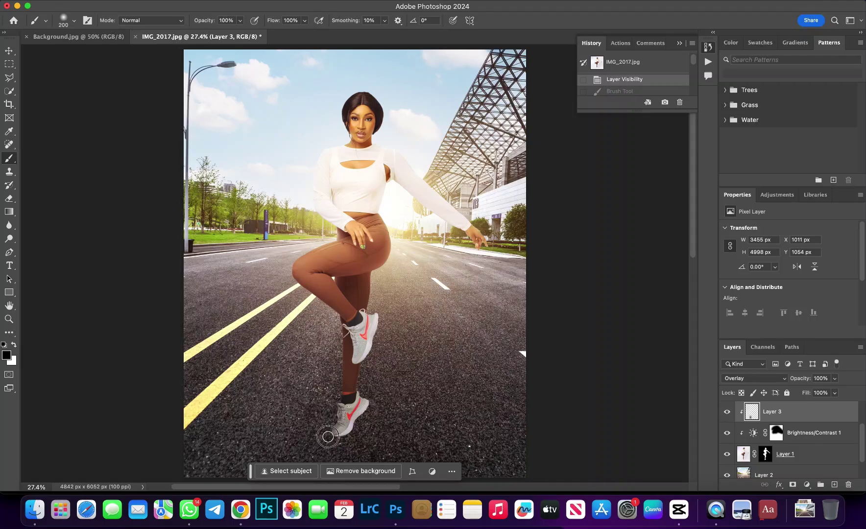
- Darken the lower shoe on the clipped Overlay Layer 3 with a soft black 200 px brush at 100% opacity
left_click_drag(344, 437, 358, 427)
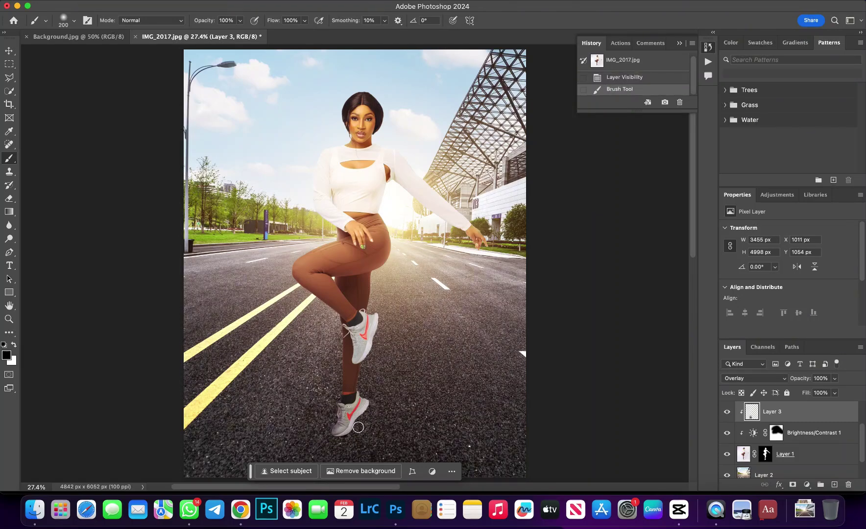
left_click(335, 404)
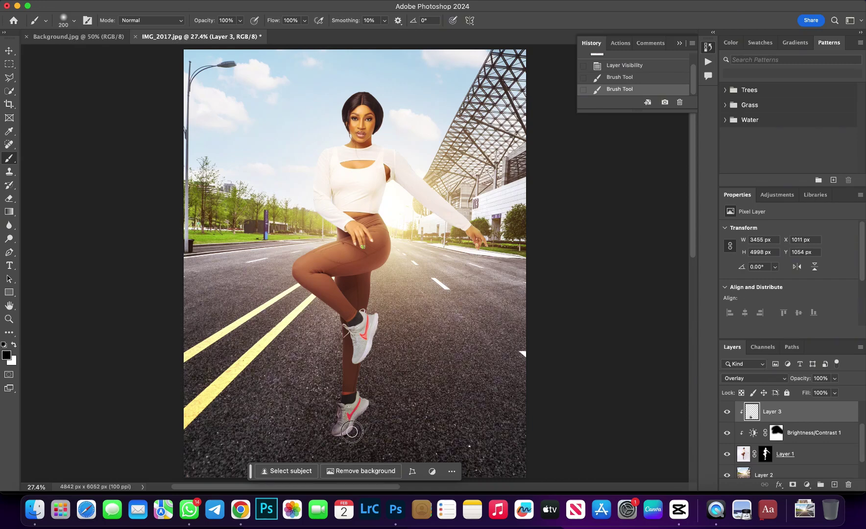
left_click(334, 441)
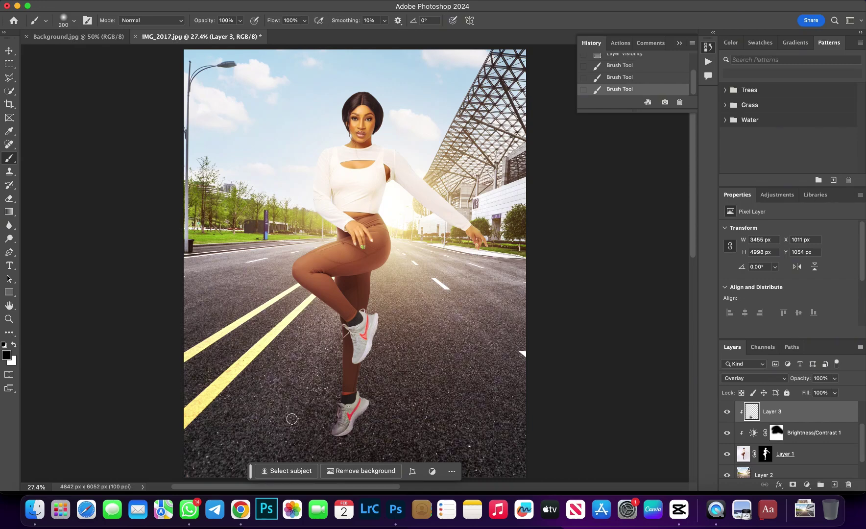
left_click(318, 438)
- Reduce the opacity of the dark foreground Layer 4 to 9%
scroll(785, 432, "up", 2)
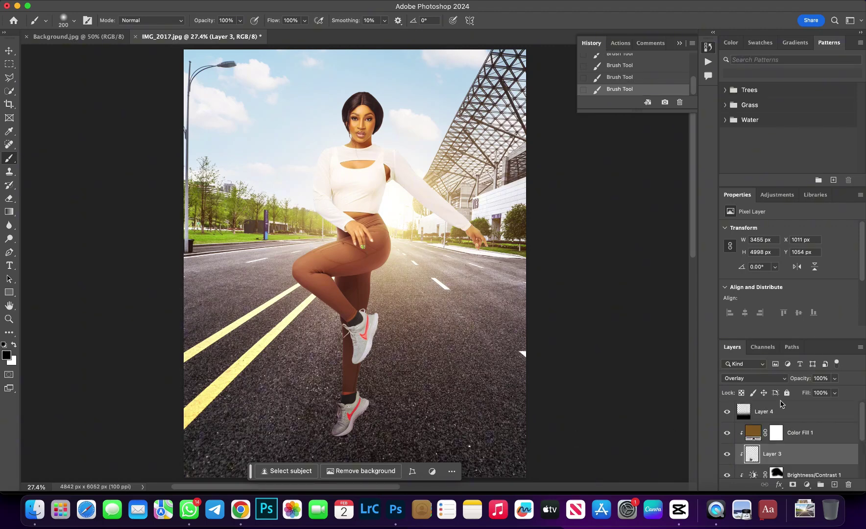
left_click(790, 420)
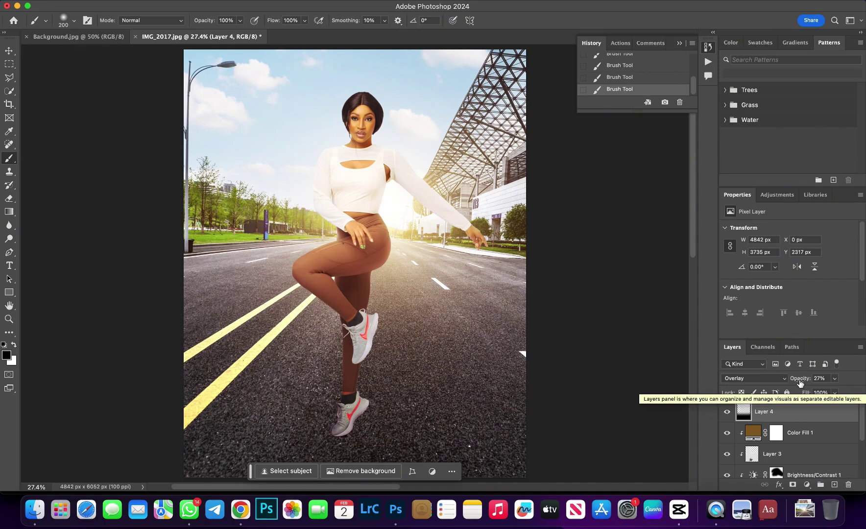
left_click_drag(800, 382, 790, 388)
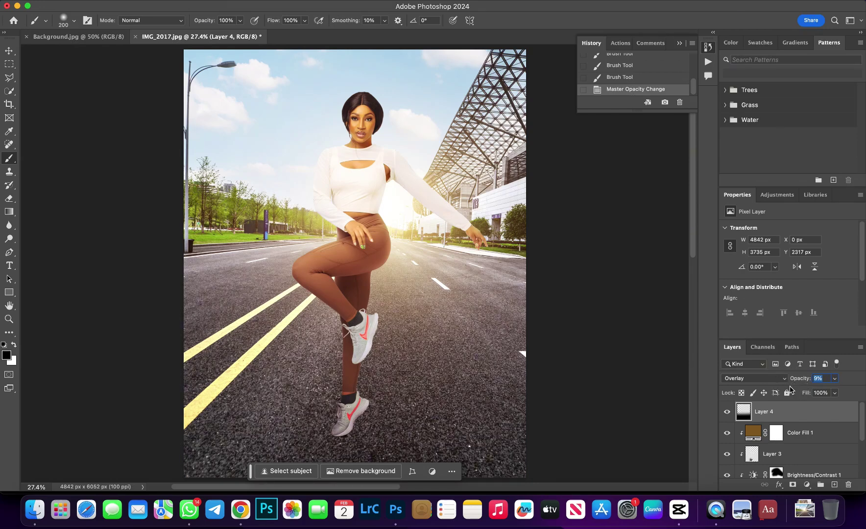
key("super+minus")
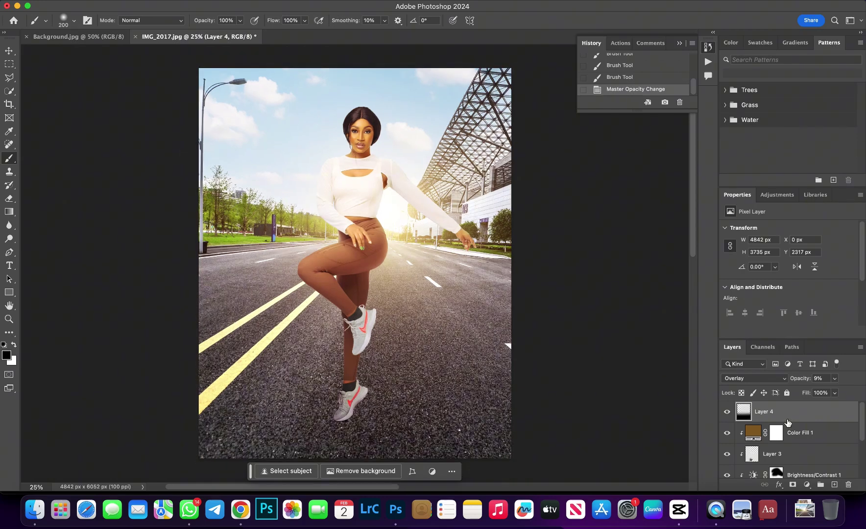
- Duplicate the masked woman layer and apply the layer mask permanently on the lower of the two copies
scroll(788, 424, "down", 3)
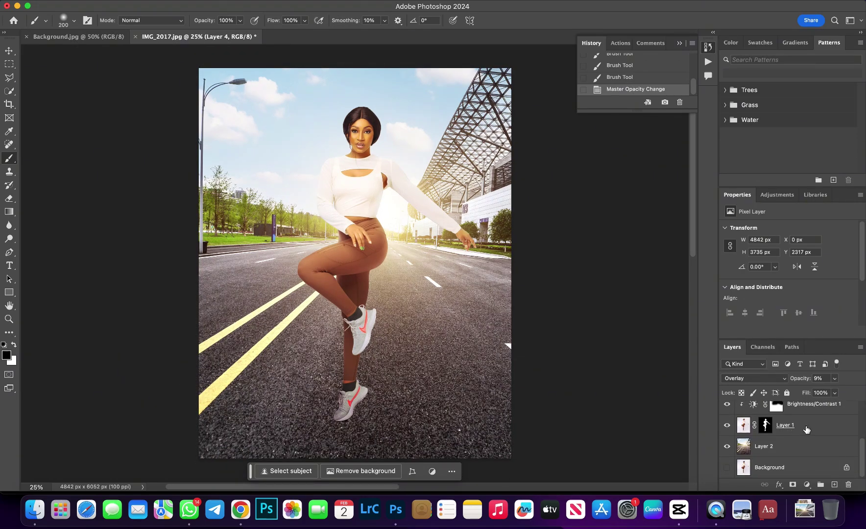
left_click(807, 429)
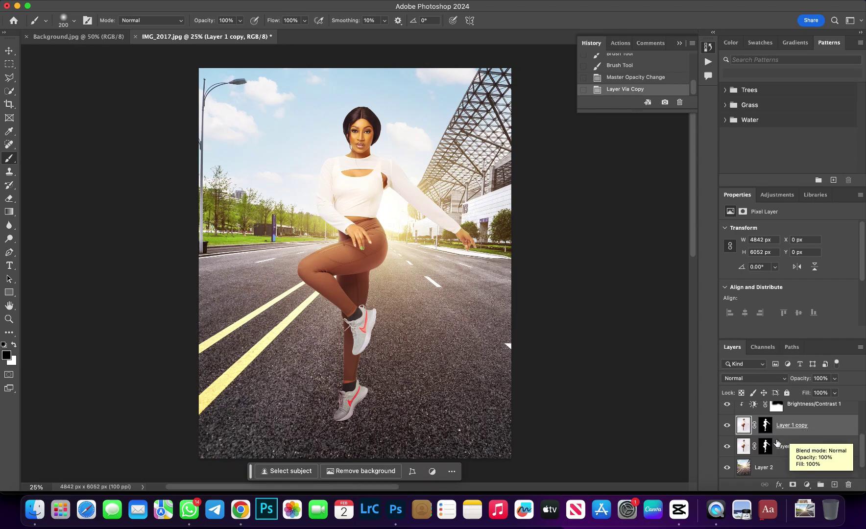
key("super+j")
left_click(766, 448)
left_click_drag(766, 450, 847, 484)
left_click(447, 170)
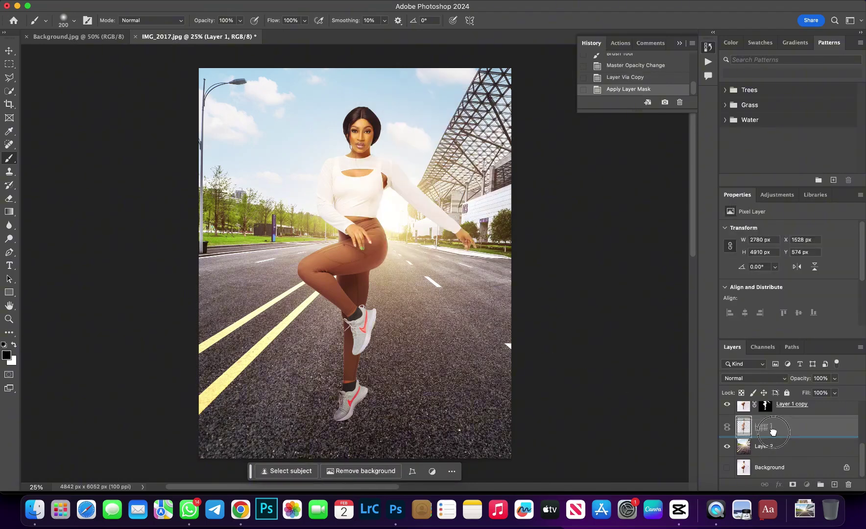
- Transform the lower woman copy to -14.22% height with a 30.52° horizontal skew, and nudge it up against the standing foot
scroll(773, 436, "up", 1)
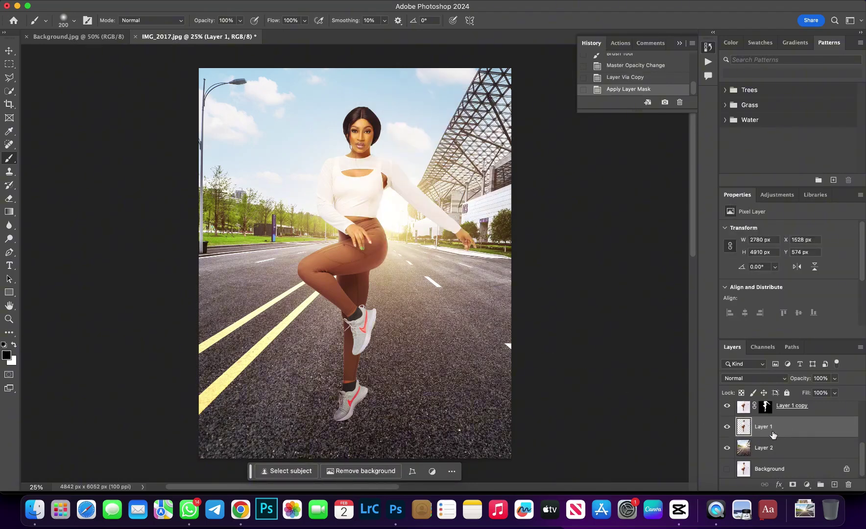
key("super+t")
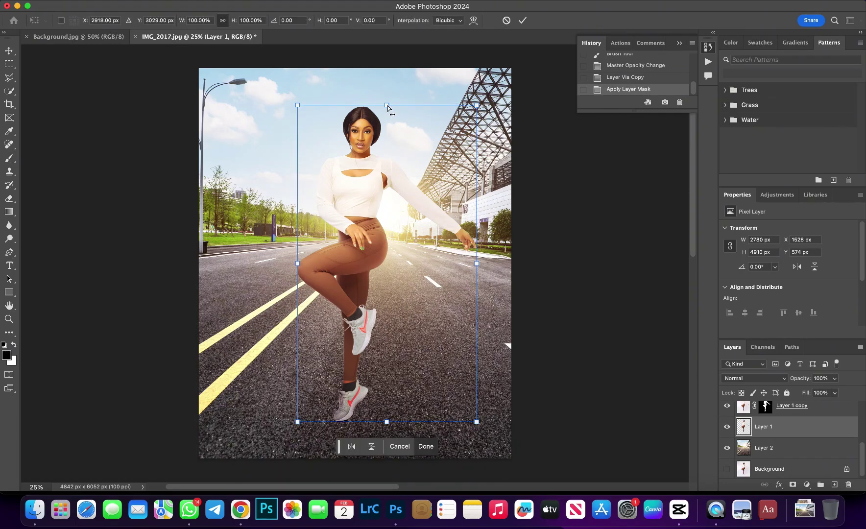
left_click_drag(387, 107, 413, 466)
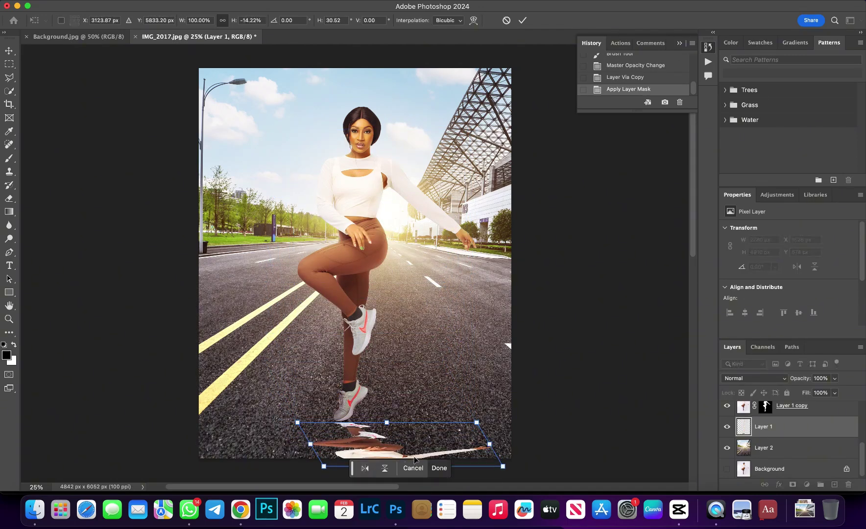
key("Up")
key("Up")
key("Up")
key("Up")
key("Up")
key("Up")
key("Up")
key("Up")
key("Up")
key("Up")
key("Up")
key("Up")
key("Up")
key("Up")
key("Up")
key("Up")
key("Up")
key("Up")
key("Up")
key("Up")
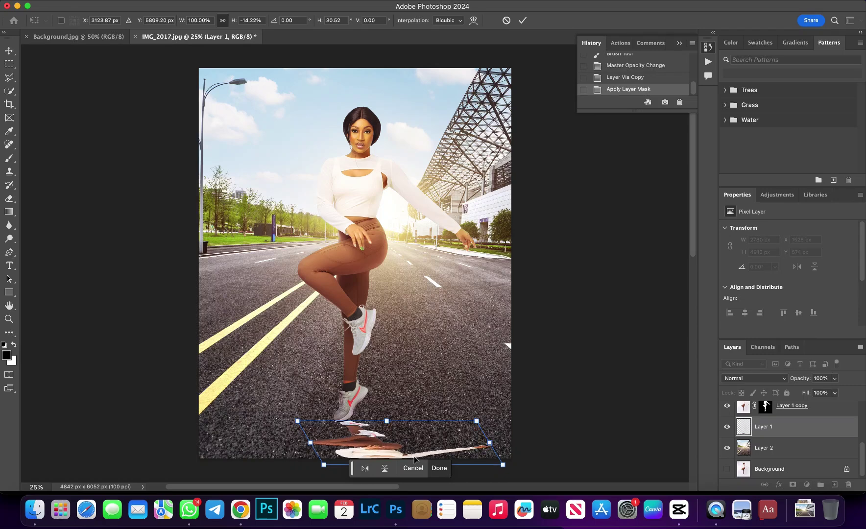
key("Return")
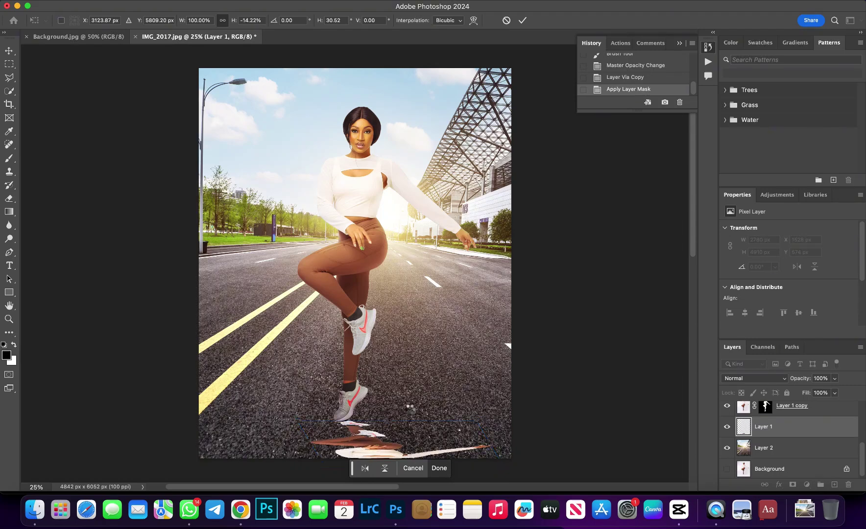
- Turn the flipped woman copy solid black with Hue/Saturation by setting its lightness to -100
key("b")
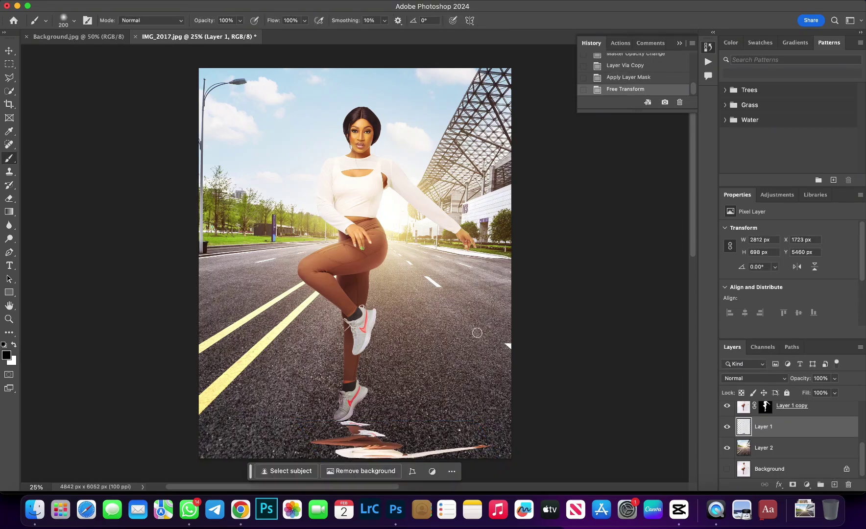
key("super+u")
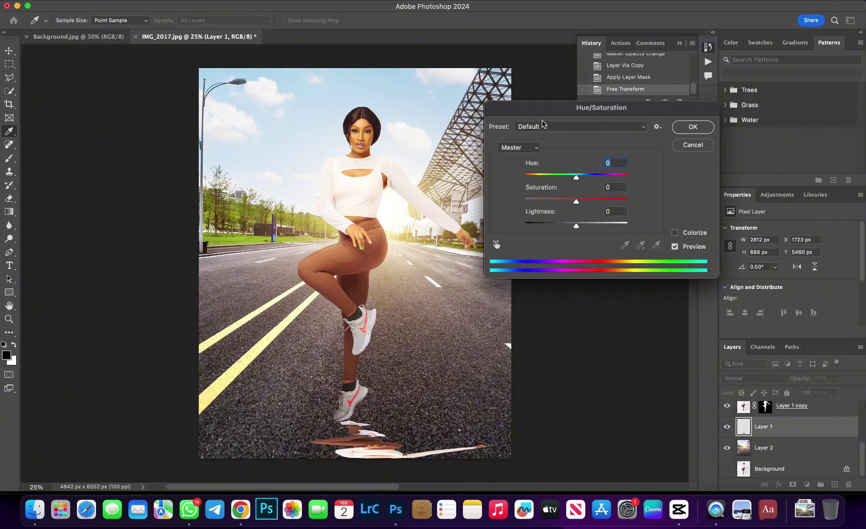
left_click_drag(552, 113, 581, 100)
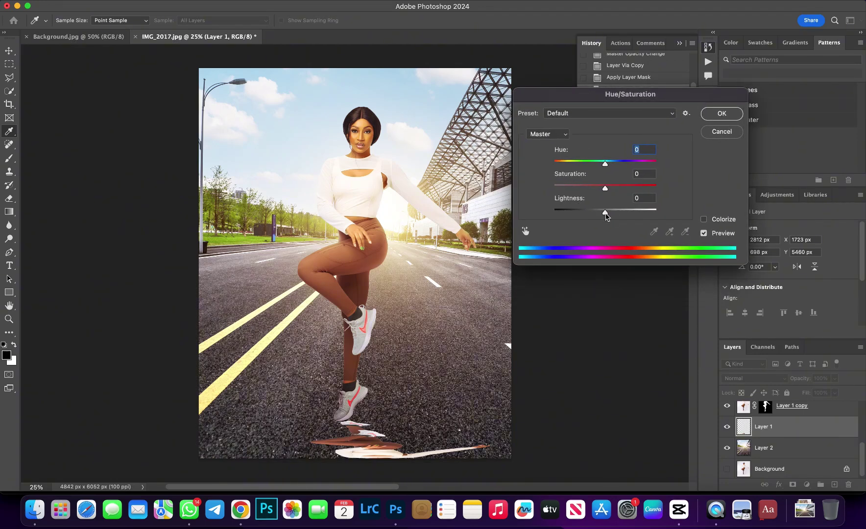
left_click_drag(605, 214, 524, 211)
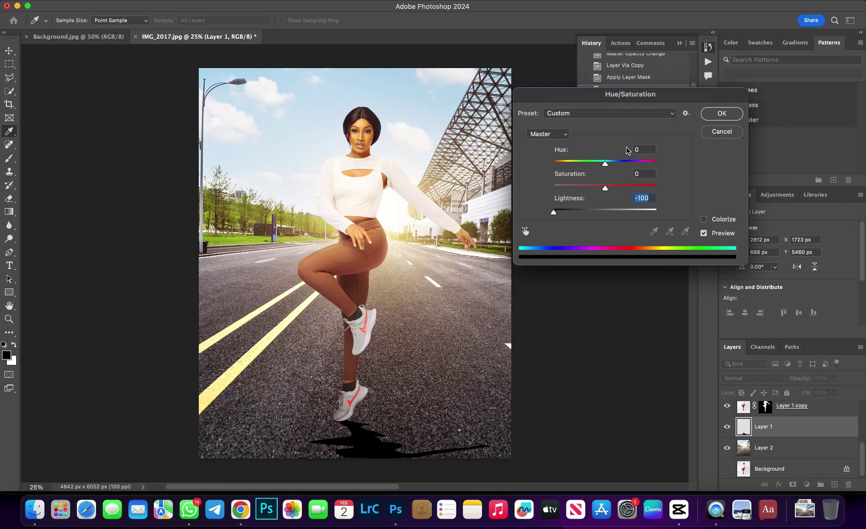
left_click(713, 120)
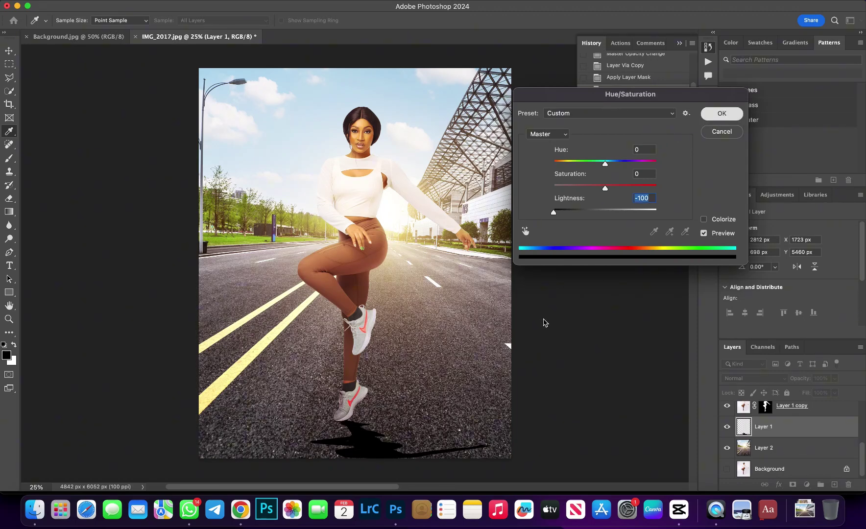
- Add a layer mask to the shadow layer and hide the shadow's outstretched arm with a soft black 600 px brush
left_click(792, 485)
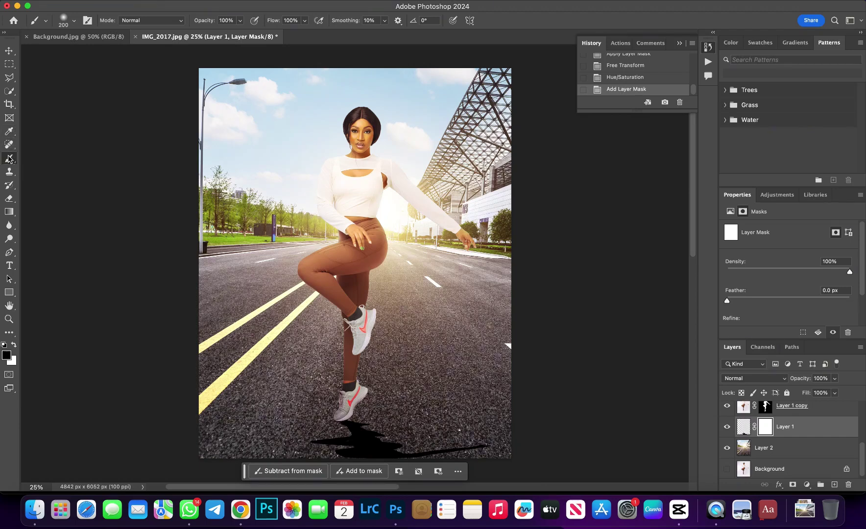
key("bracketright")
key("bracketright")
key("bracketright")
key("bracketright")
key("bracketright")
mouse_move(444, 442)
left_mouse_down()
mouse_move(457, 435)
mouse_move(460, 448)
mouse_move(429, 444)
left_mouse_up()
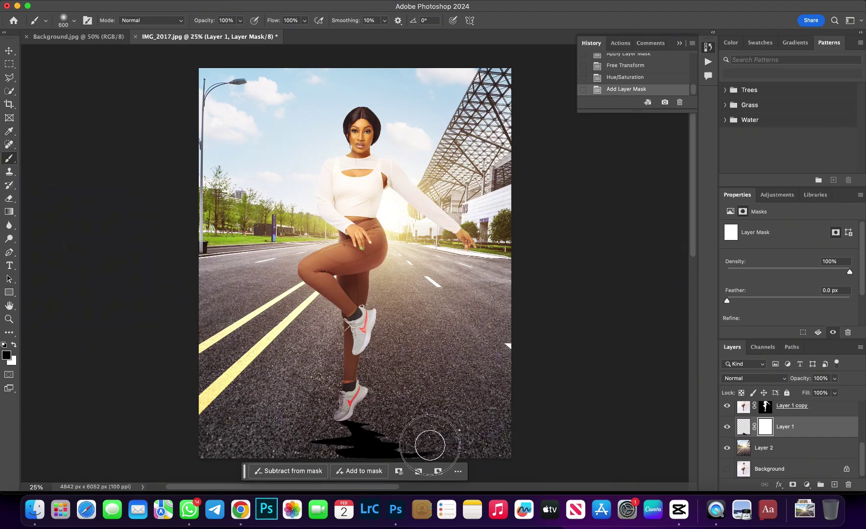
- Soften the black shadow itself, not its mask, with a Gaussian Blur and lower the shadow layer's opacity to about 50%
left_click(744, 426)
key("ctrl+super+f")
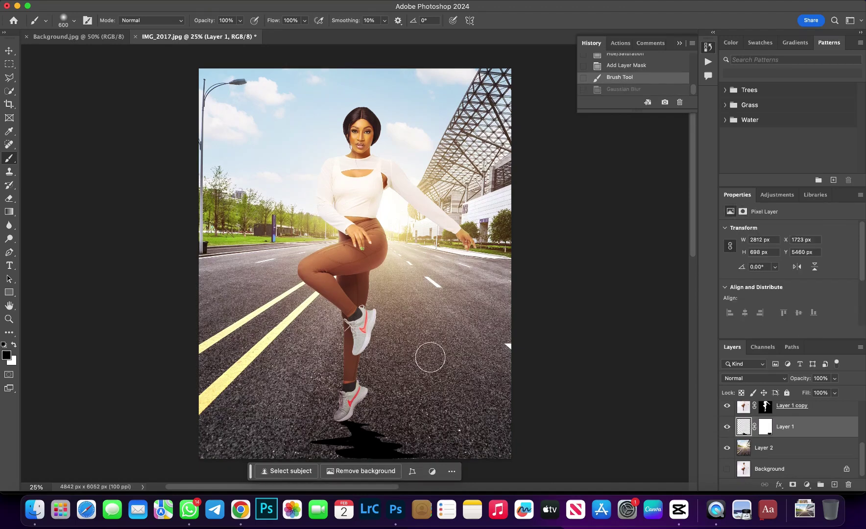
left_click(259, 3)
mouse_move(275, 131)
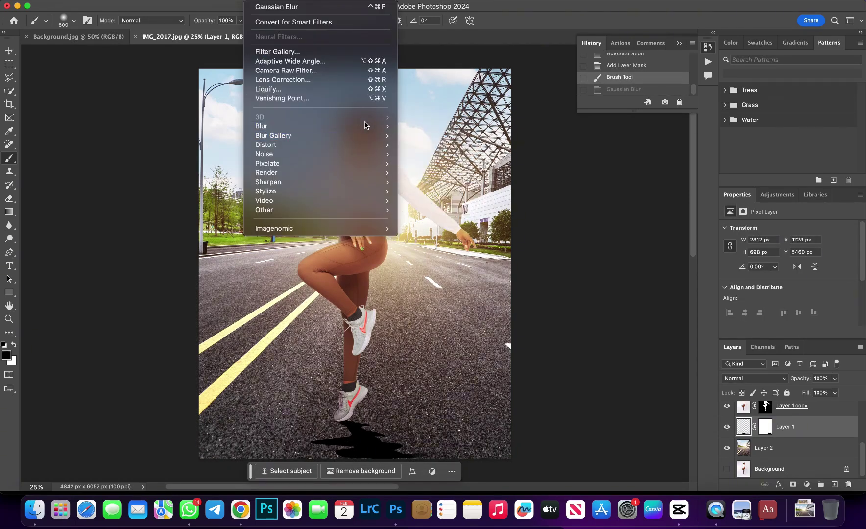
mouse_move(365, 126)
left_click(428, 164)
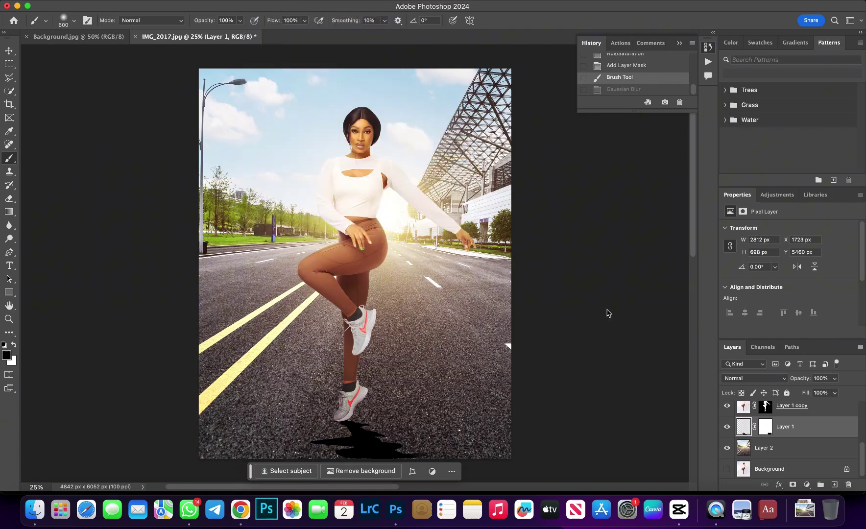
left_click_drag(549, 284, 552, 286)
left_click(644, 147)
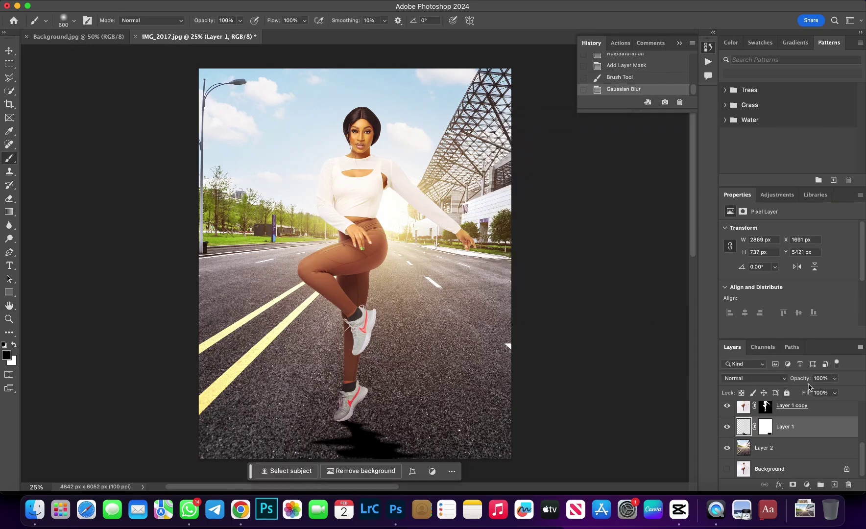
left_click_drag(802, 382, 776, 388)
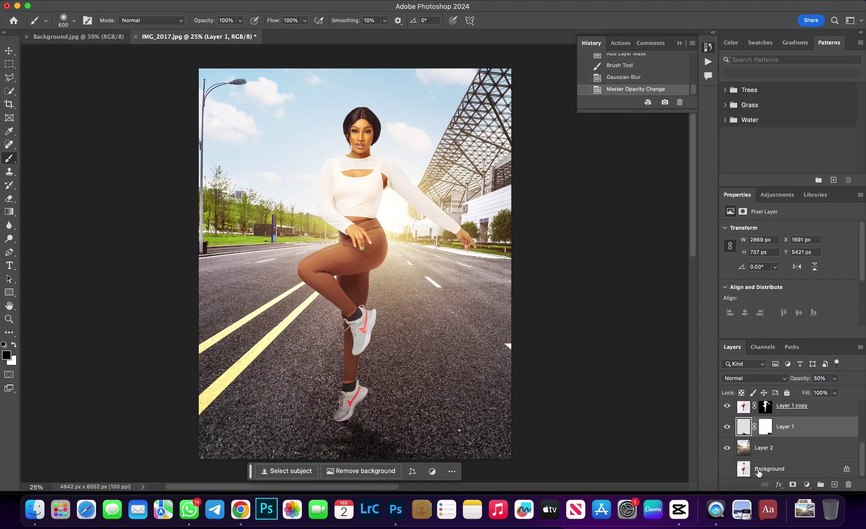
left_click_drag(800, 380, 798, 382)
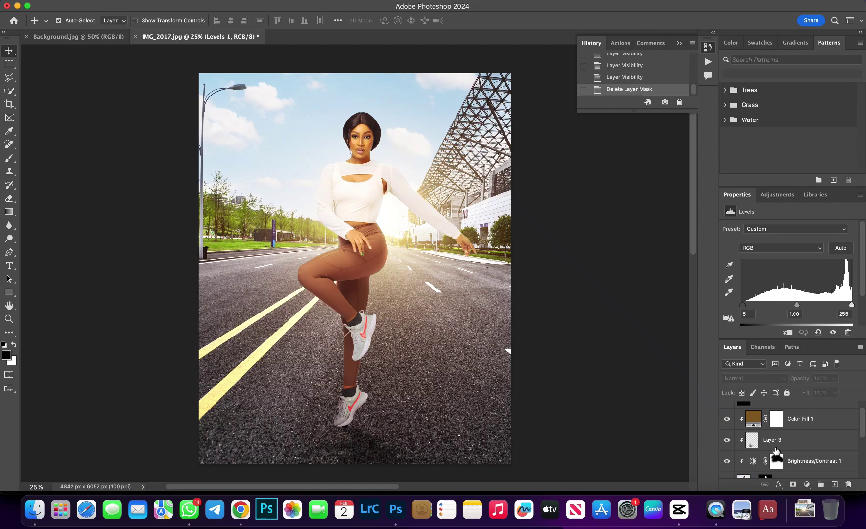
- Add a Levels adjustment layer above Layer 4 at the top of the layer stack
scroll(773, 451, "up", 2)
left_click(799, 416)
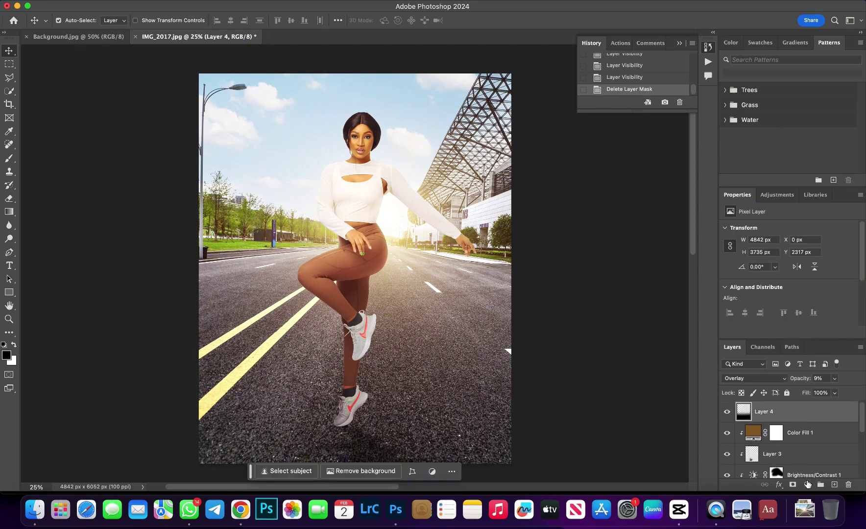
left_click(806, 483)
mouse_move(807, 484)
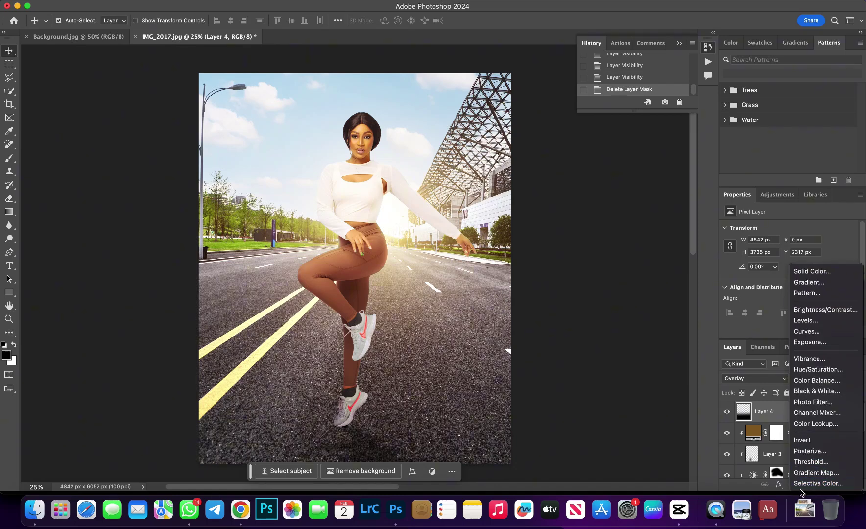
left_click(803, 321)
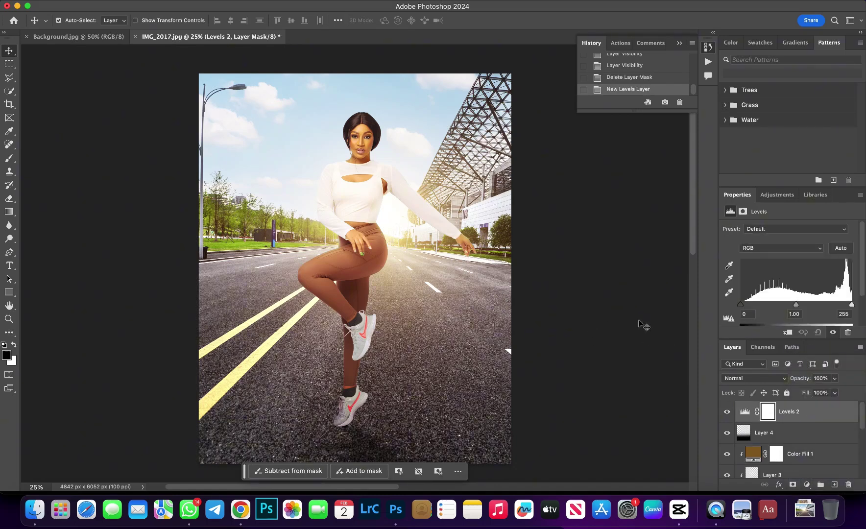
- Raise the Red channel's output black level to 11 in the new Levels adjustment to warm the shadows
left_click(762, 249)
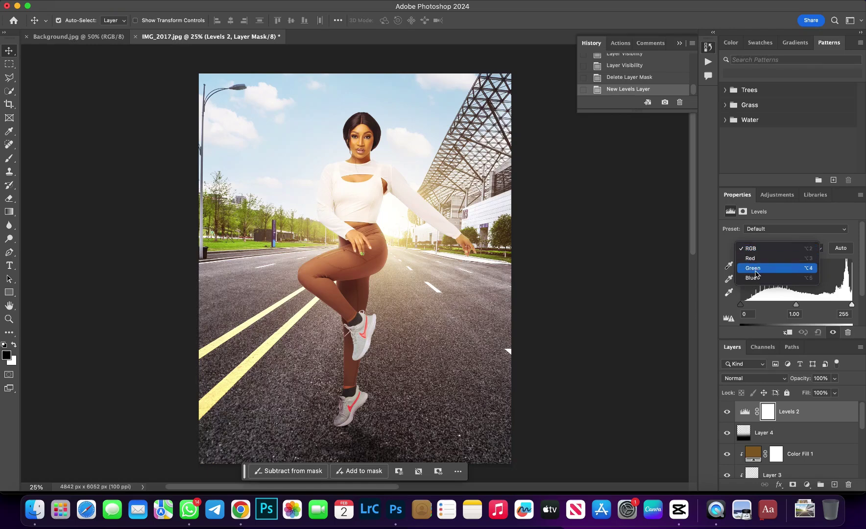
left_click(753, 259)
scroll(752, 294, "down", 2)
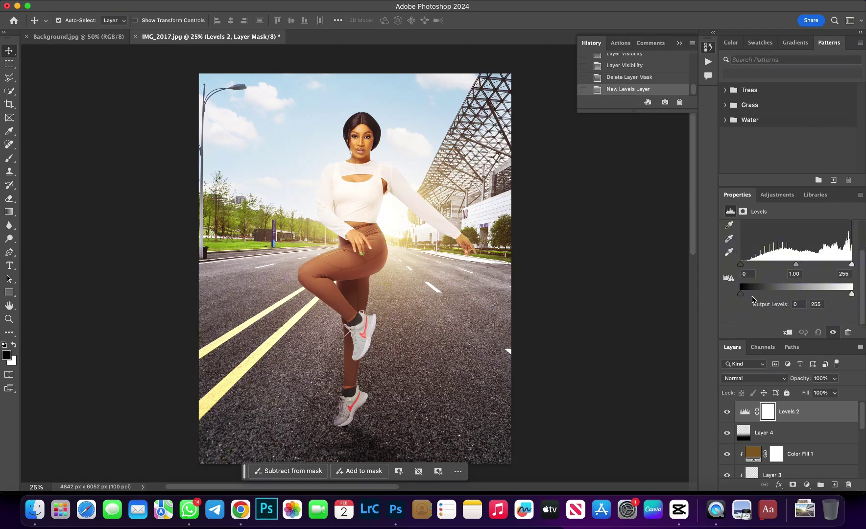
mouse_move(741, 297)
left_mouse_down()
mouse_move(775, 294)
mouse_move(744, 297)
left_mouse_up()
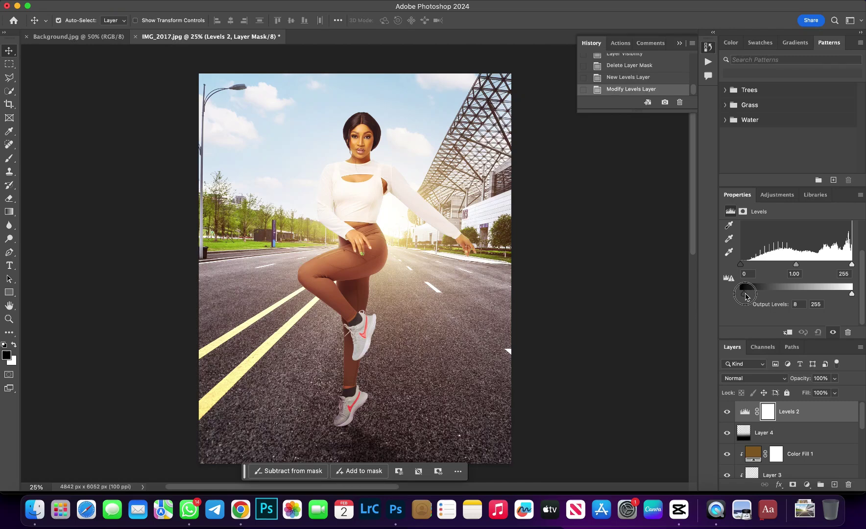
scroll(762, 285, "up", 3)
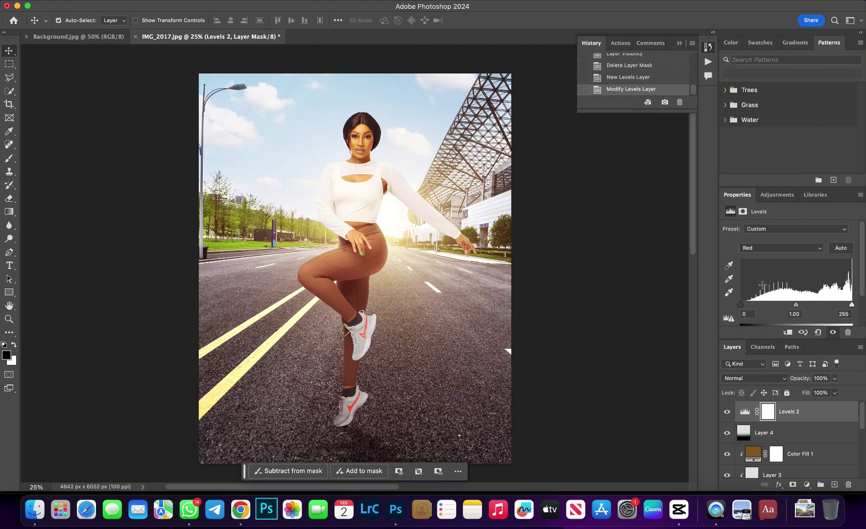
- Adjust the Blue channel's output black level in the same Levels adjustment, keeping the lift in the shadows very slight
left_click(756, 250)
left_click(756, 269)
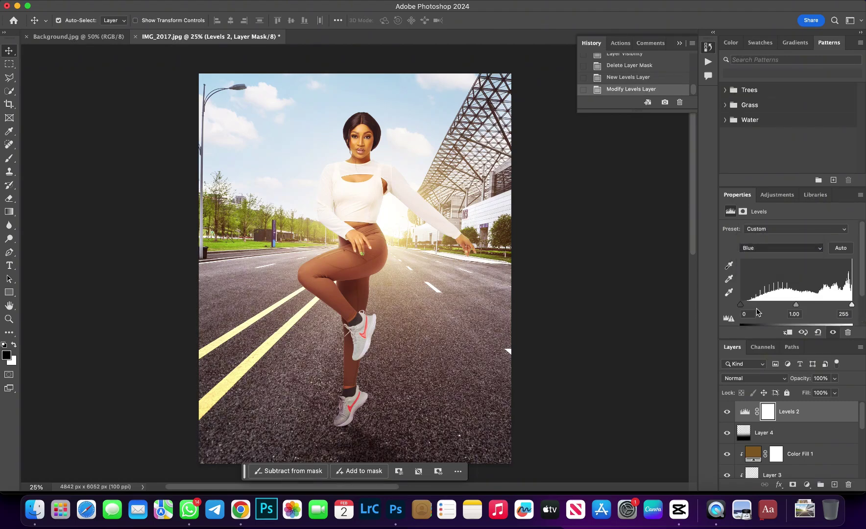
scroll(756, 309, "down", 3)
left_click_drag(742, 296, 750, 295)
left_click_drag(750, 295, 743, 300)
scroll(763, 284, "up", 3)
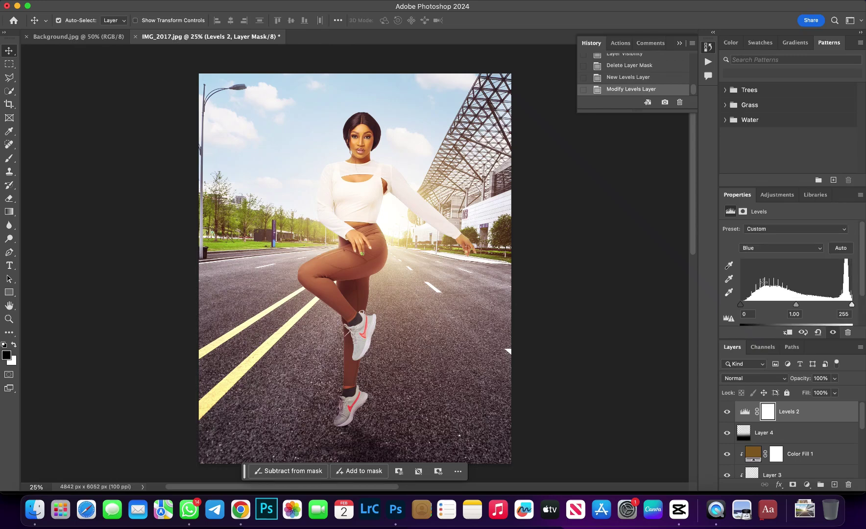
scroll(754, 295, "down", 2)
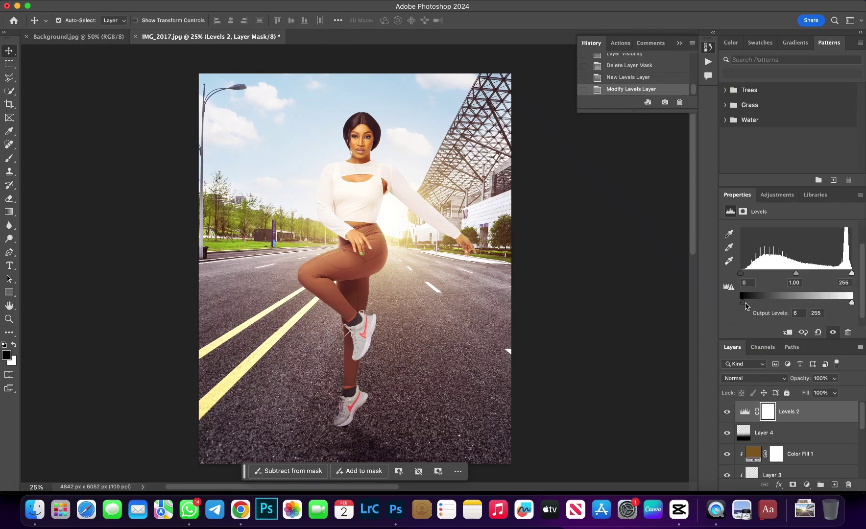
left_click_drag(743, 304, 741, 304)
scroll(762, 290, "up", 2)
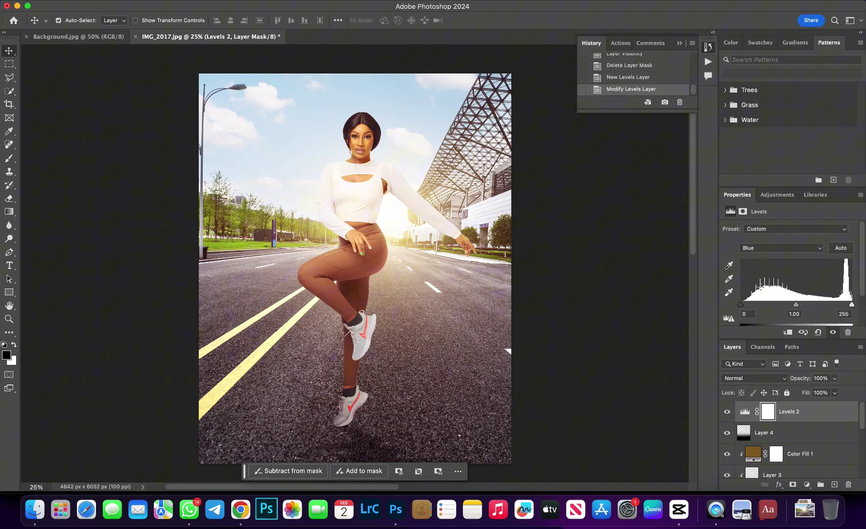
- Set the RGB input black level to 4 in the top Levels adjustment and compare the image with and without it
left_click(772, 248)
left_click(755, 218)
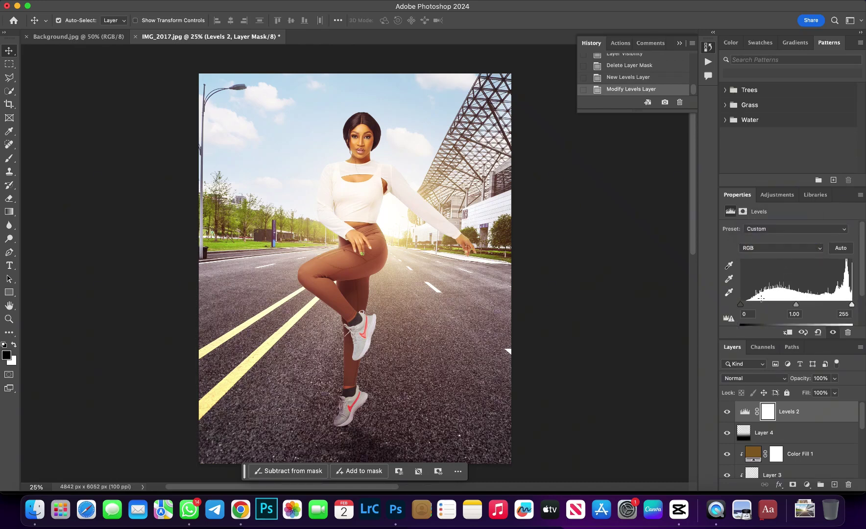
scroll(754, 299, "down", 2)
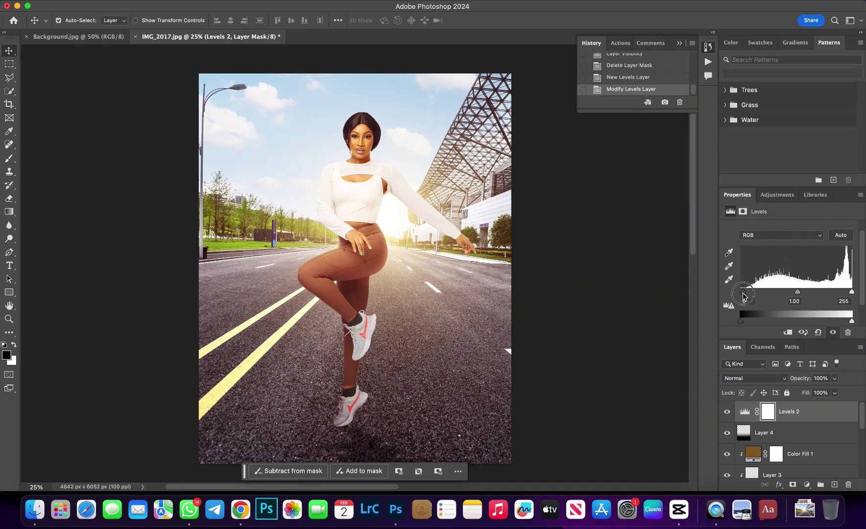
left_click_drag(743, 294, 742, 294)
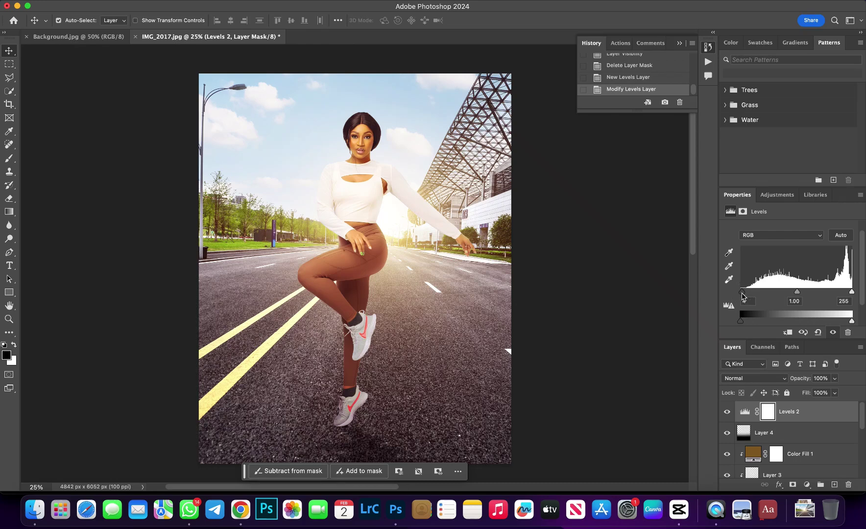
left_click(727, 413)
left_click(726, 413)
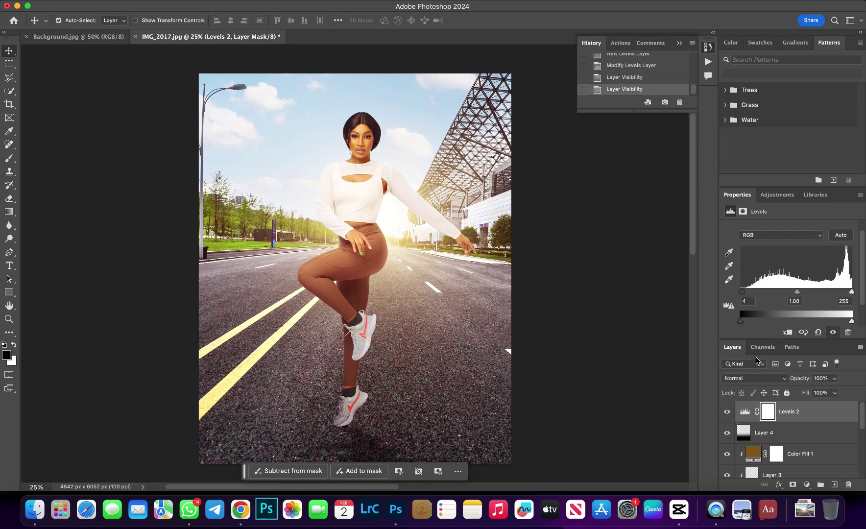
- Try a lower Red channel output black level in the top Levels adjustment and undo the change
left_click(758, 235)
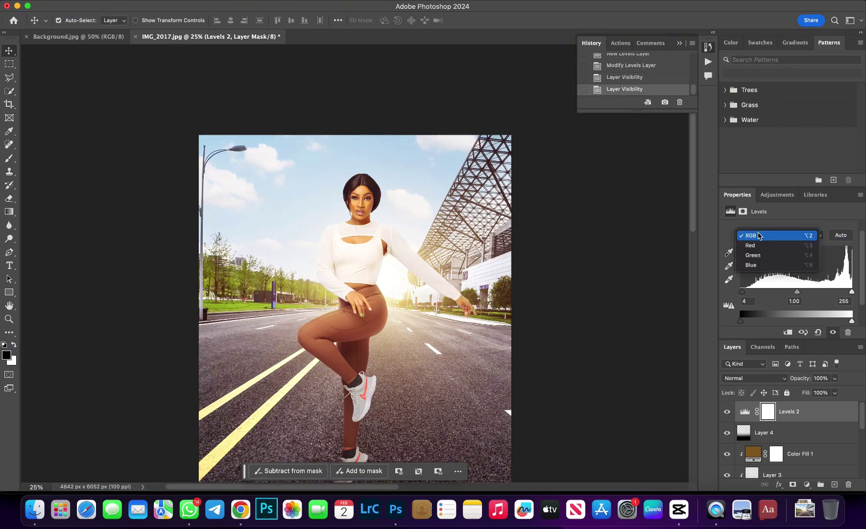
left_click(757, 246)
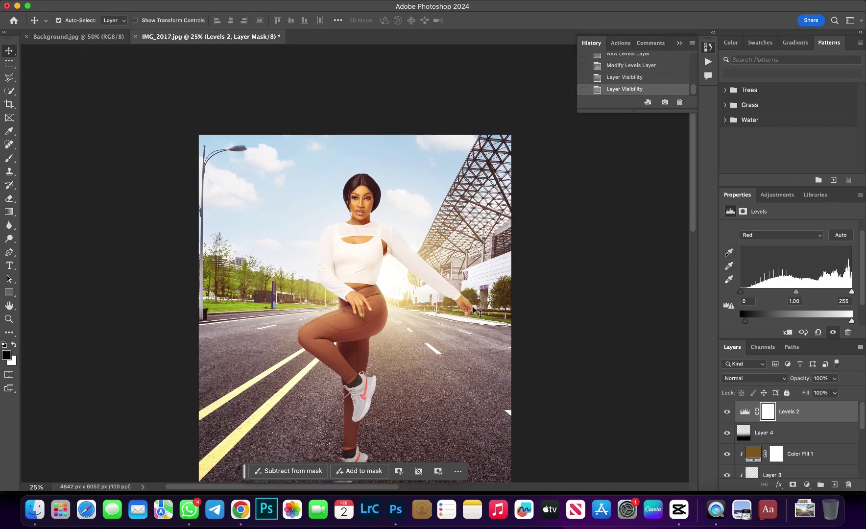
scroll(477, 312, "up", 1)
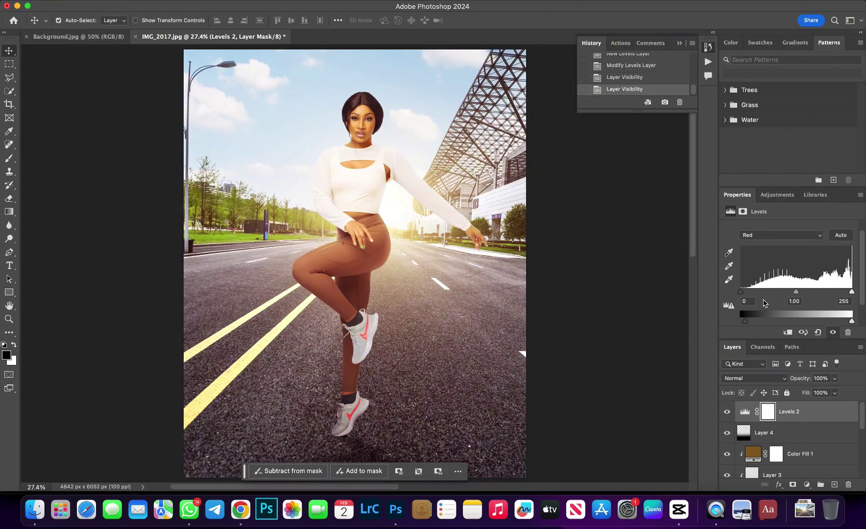
scroll(763, 303, "down", 3)
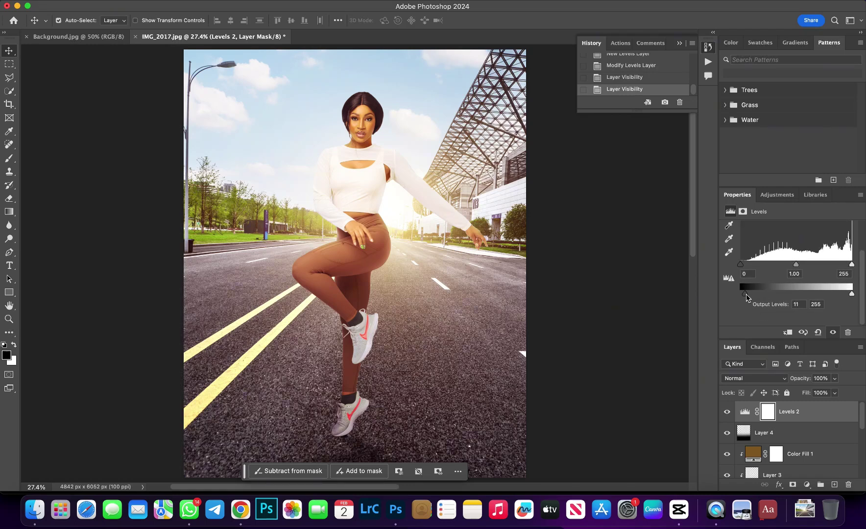
left_click_drag(745, 297, 743, 300)
key("ctrl+z")
key("ctrl+z")
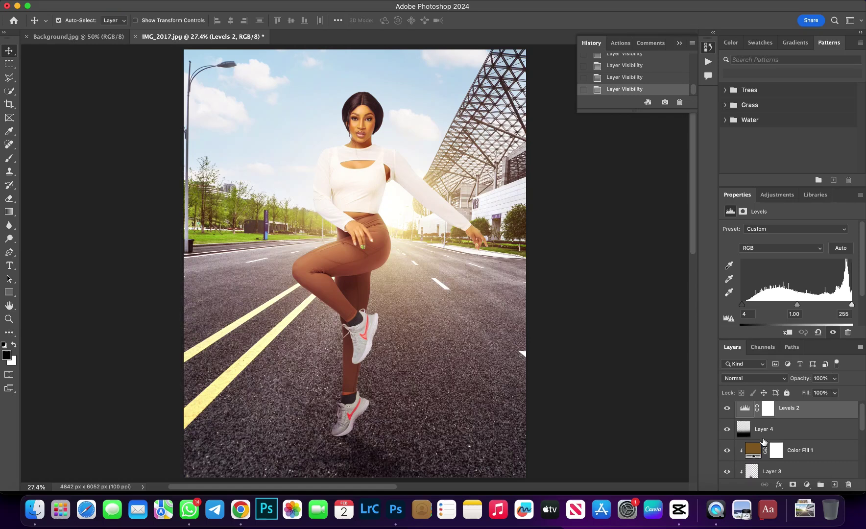